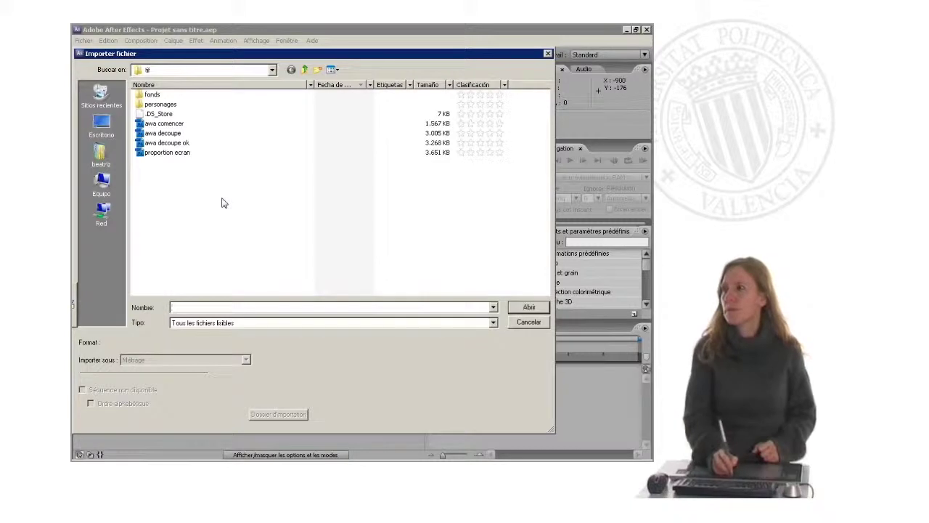
Step: Import the Photoshop file awa decoupe ok as Composition - Cropped Layers with editable layer styles
{"action": "left_click", "coordinate": [171, 143]}
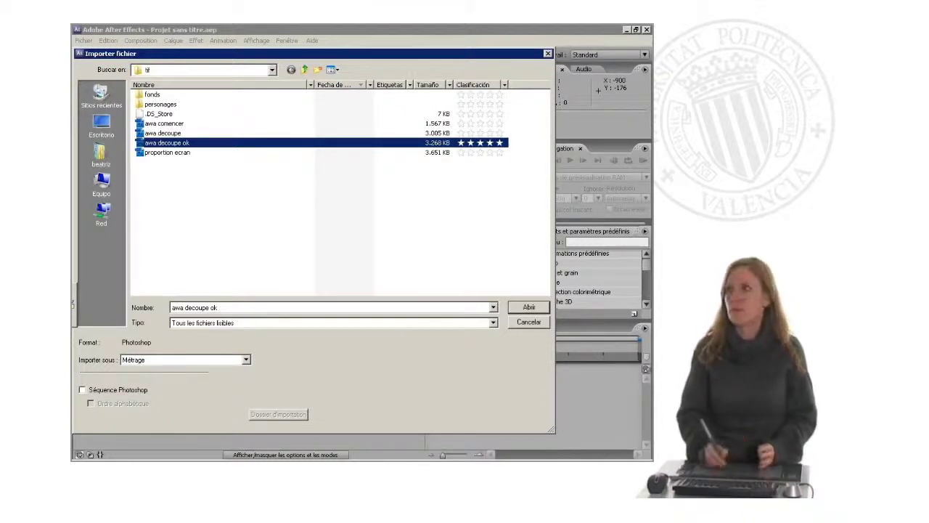
{"action": "left_click", "coordinate": [178, 361]}
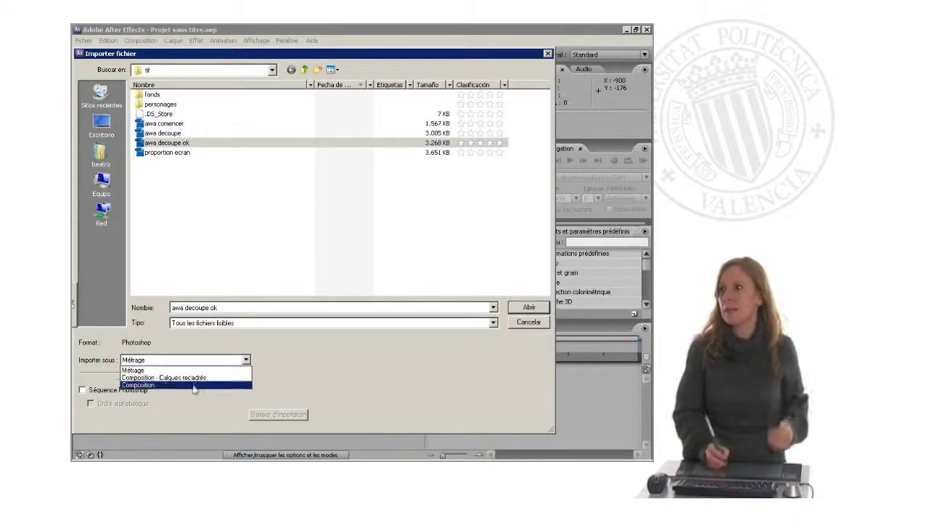
{"action": "left_click", "coordinate": [202, 379]}
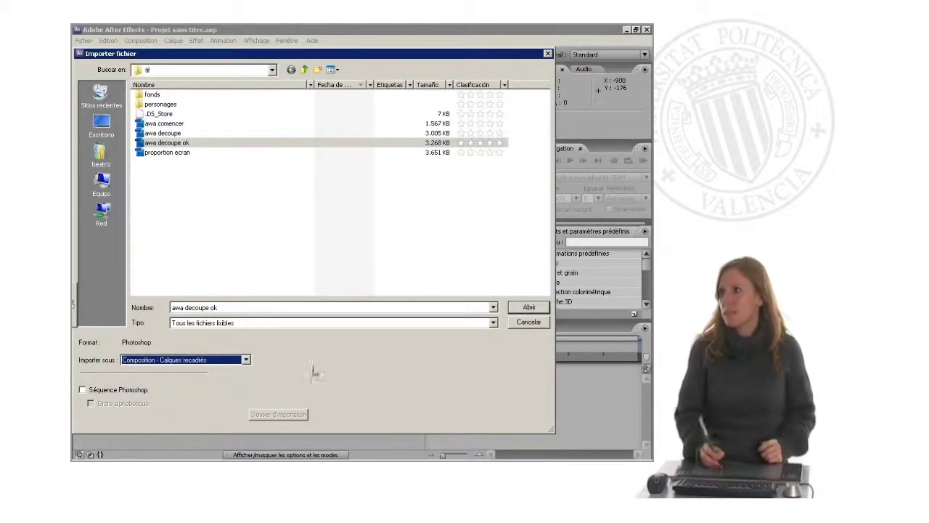
{"action": "left_click", "coordinate": [185, 360]}
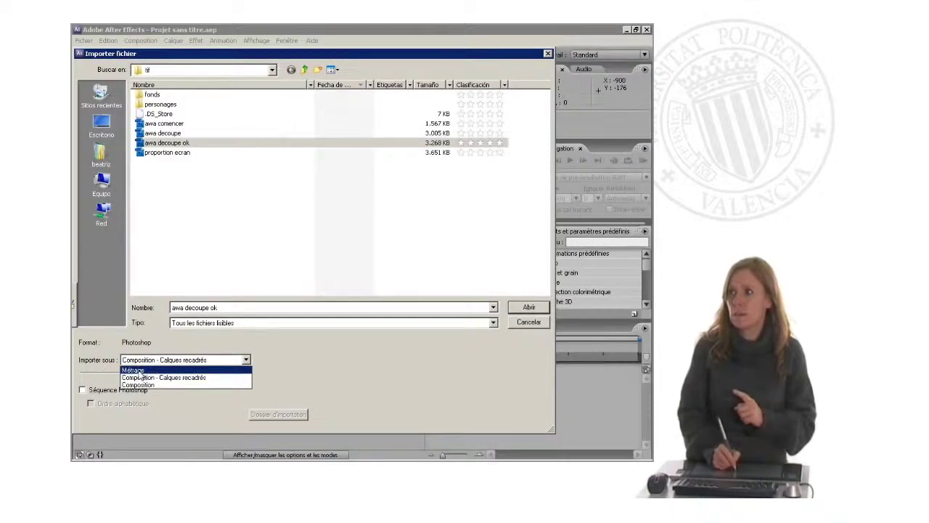
{"action": "left_click", "coordinate": [140, 372]}
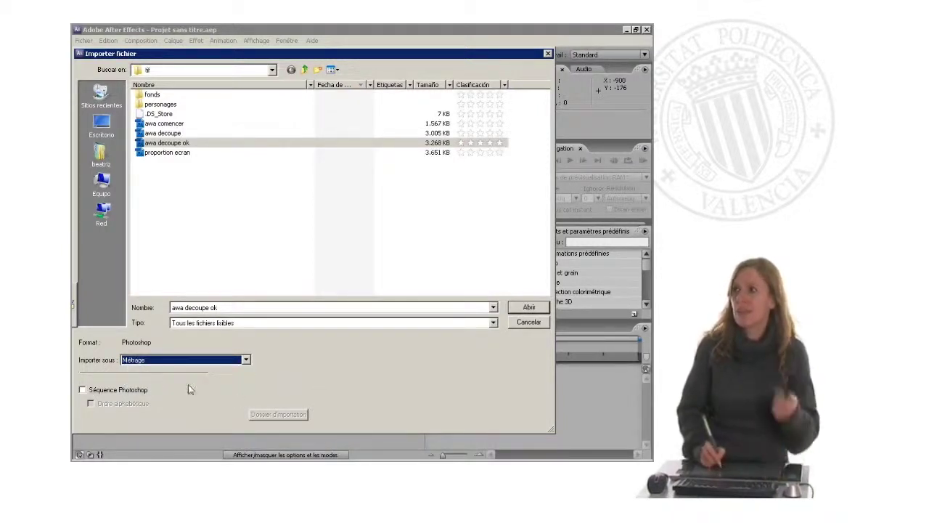
{"action": "left_click", "coordinate": [532, 307]}
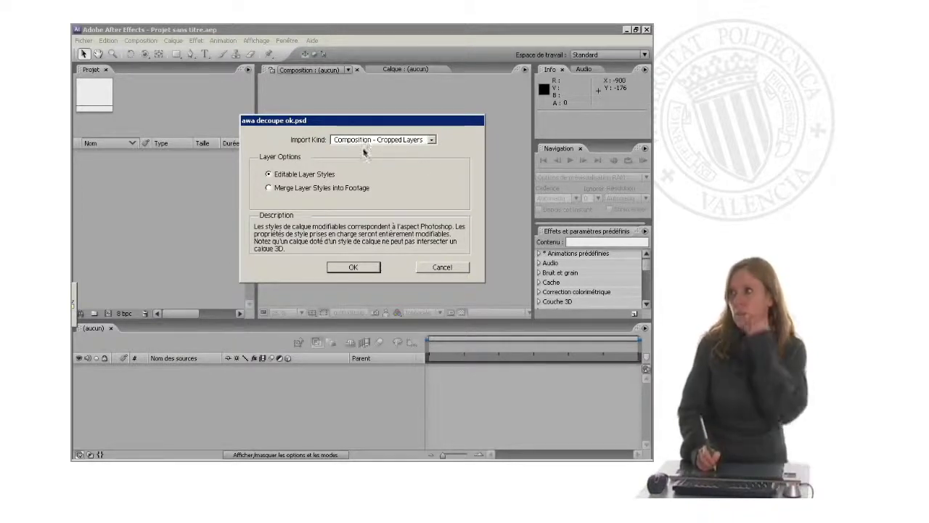
{"action": "left_click", "coordinate": [395, 140]}
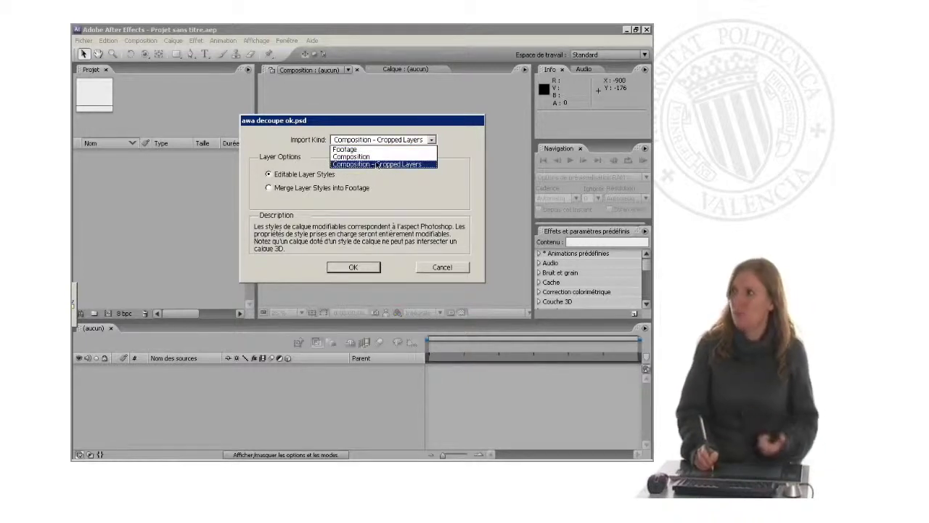
{"action": "left_click", "coordinate": [419, 165]}
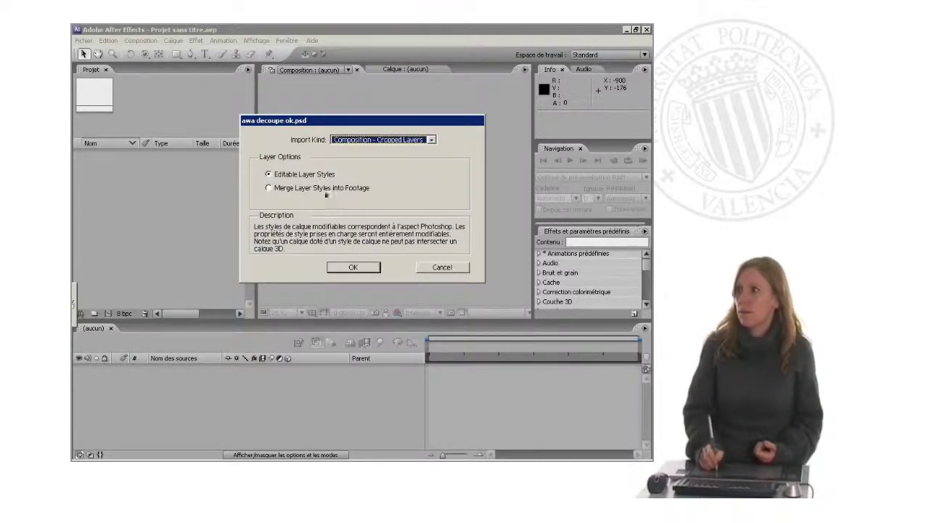
{"action": "left_click", "coordinate": [353, 266]}
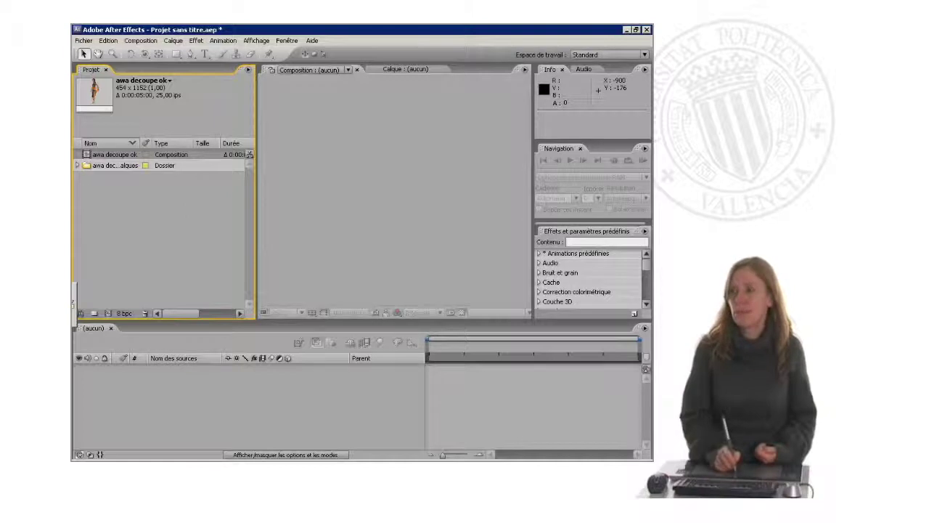
Step: Examine the imported layer files in the awa decoupe ok layers folder, from the right arm to Fond, and collapse the folder
{"action": "left_click", "coordinate": [78, 166]}
{"action": "left_click", "coordinate": [122, 176]}
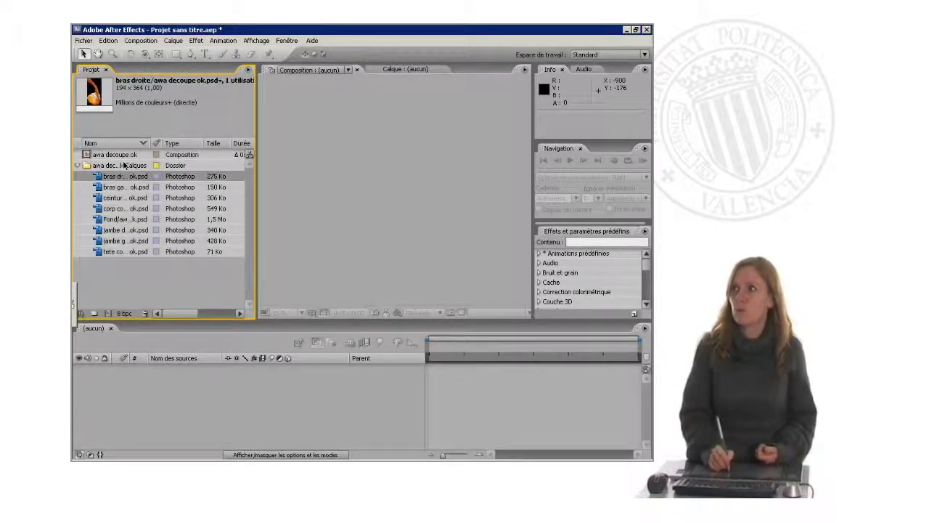
{"action": "left_click", "coordinate": [118, 187]}
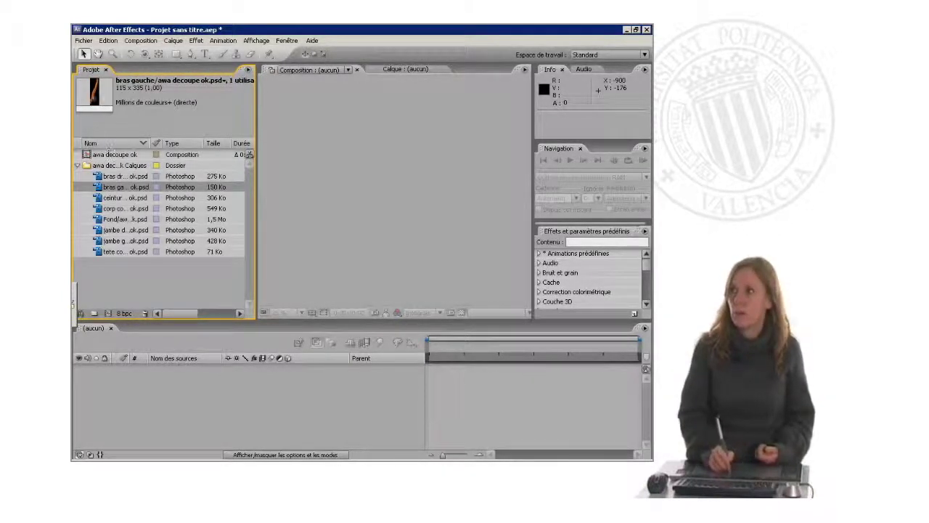
{"action": "left_click", "coordinate": [116, 198]}
{"action": "left_click", "coordinate": [116, 209]}
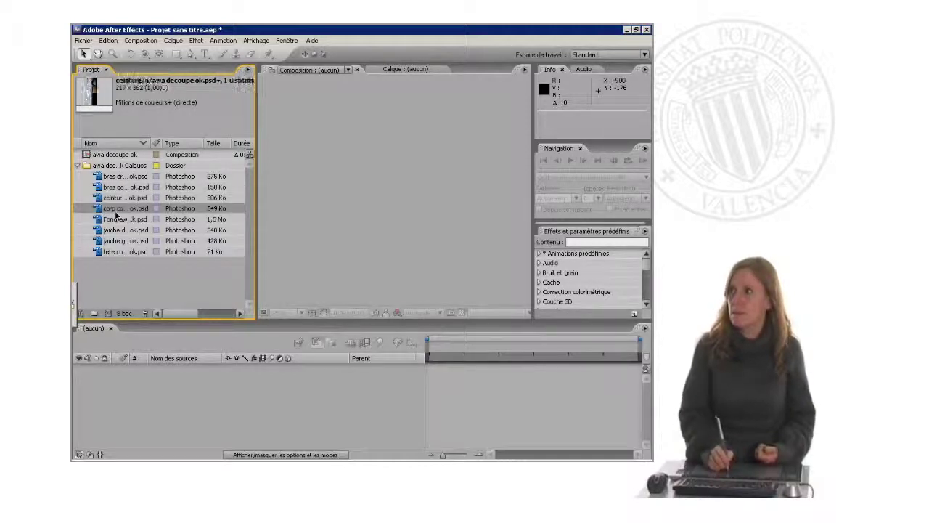
{"action": "left_click", "coordinate": [111, 220]}
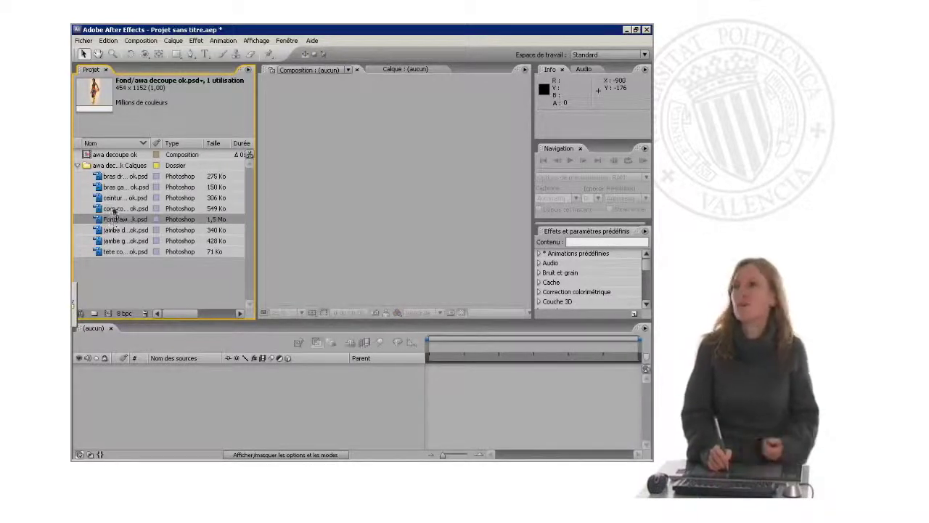
{"action": "left_click", "coordinate": [87, 156]}
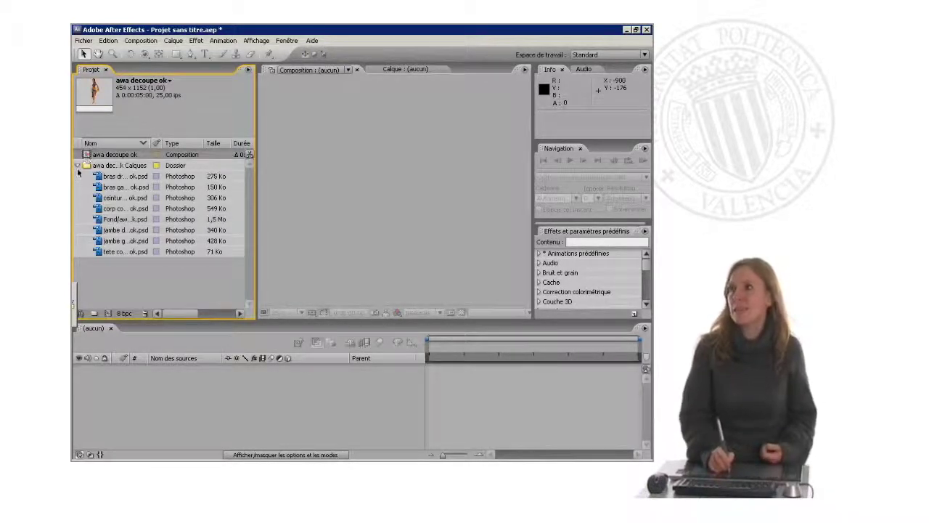
{"action": "left_click", "coordinate": [78, 165]}
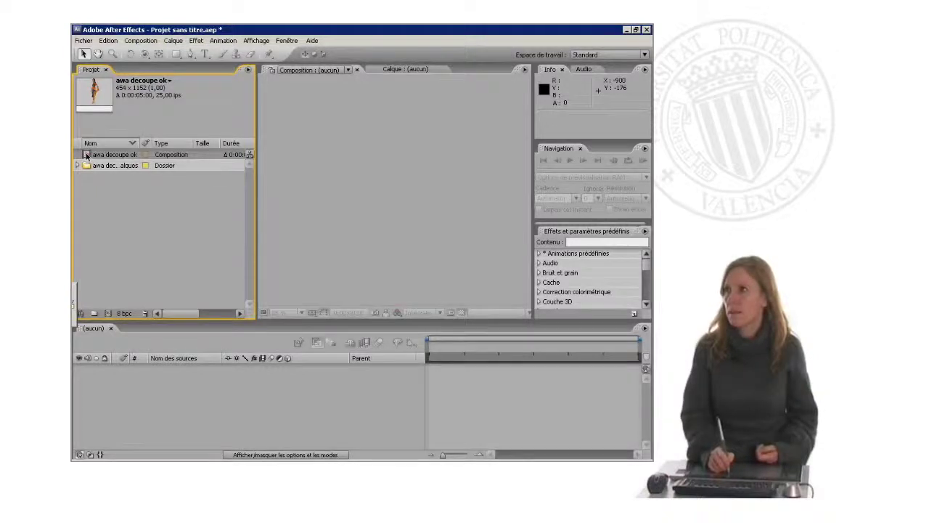
Step: Open the awa decoupe ok composition and go through its ceinture, tete copia and corp copia layers
{"action": "double_click", "coordinate": [86, 156]}
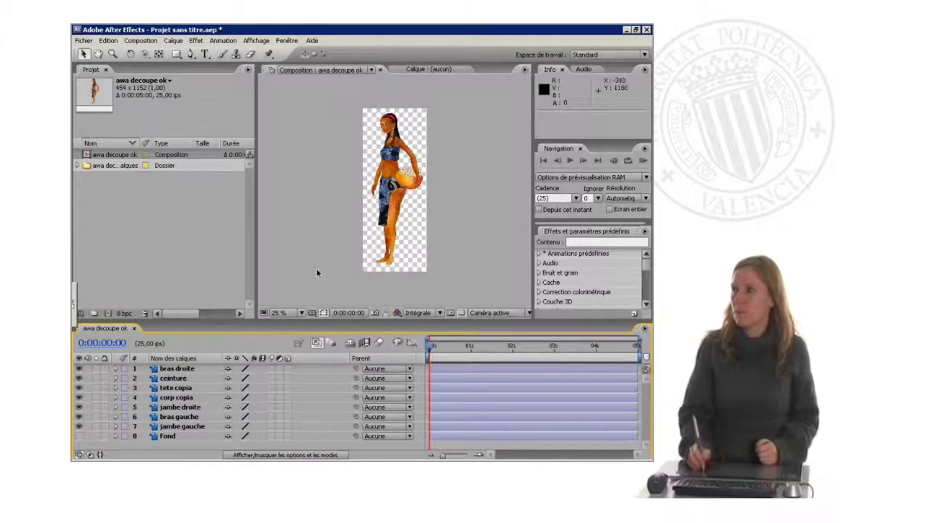
{"action": "left_click", "coordinate": [172, 379]}
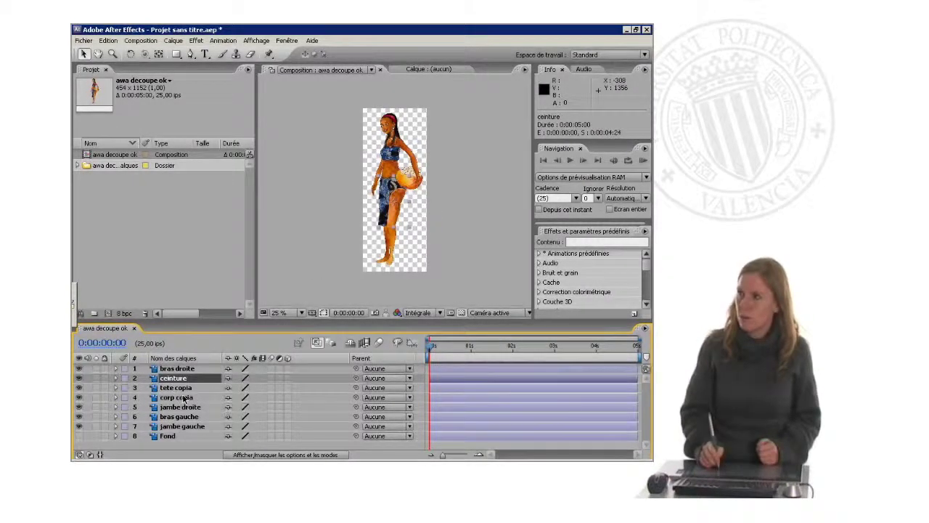
{"action": "left_click", "coordinate": [178, 387]}
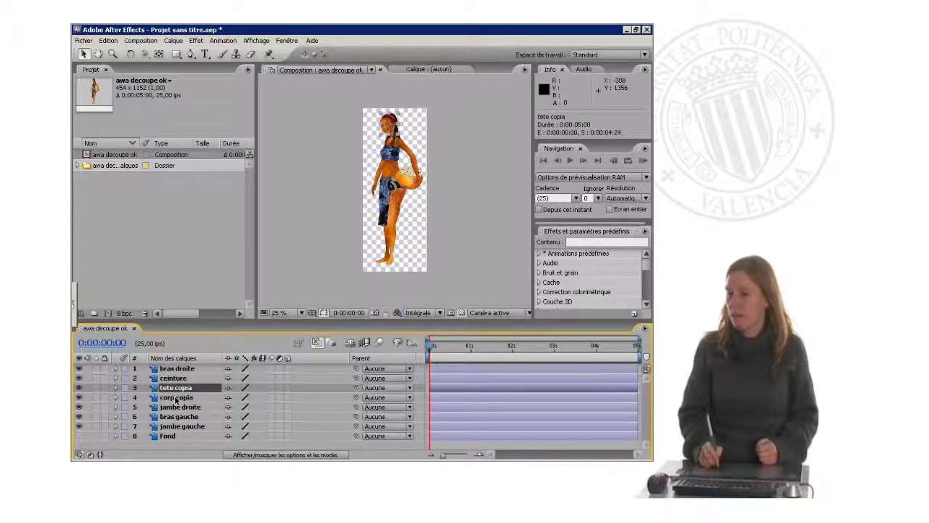
{"action": "left_click", "coordinate": [175, 398]}
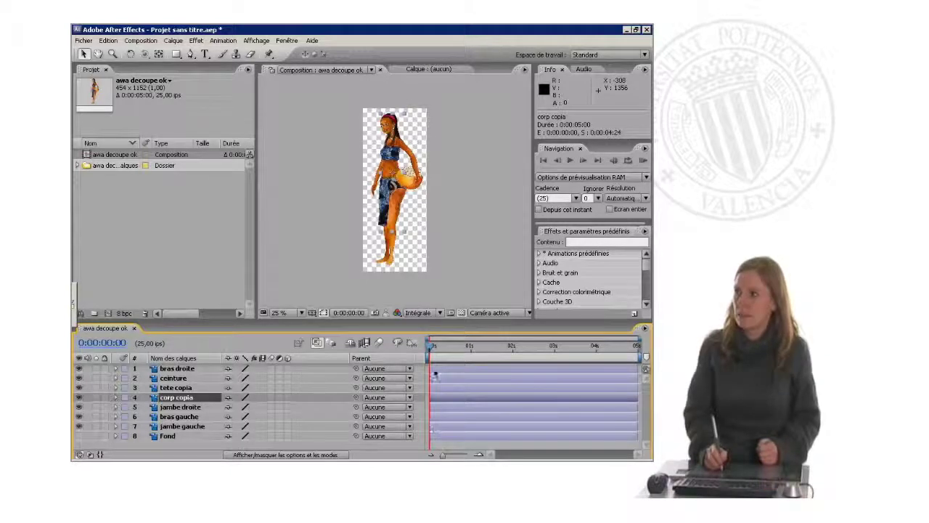
{"action": "mouse_move", "coordinate": [433, 351]}
{"action": "left_mouse_down"}
{"action": "mouse_move", "coordinate": [545, 354]}
{"action": "mouse_move", "coordinate": [430, 351]}
{"action": "left_mouse_up"}
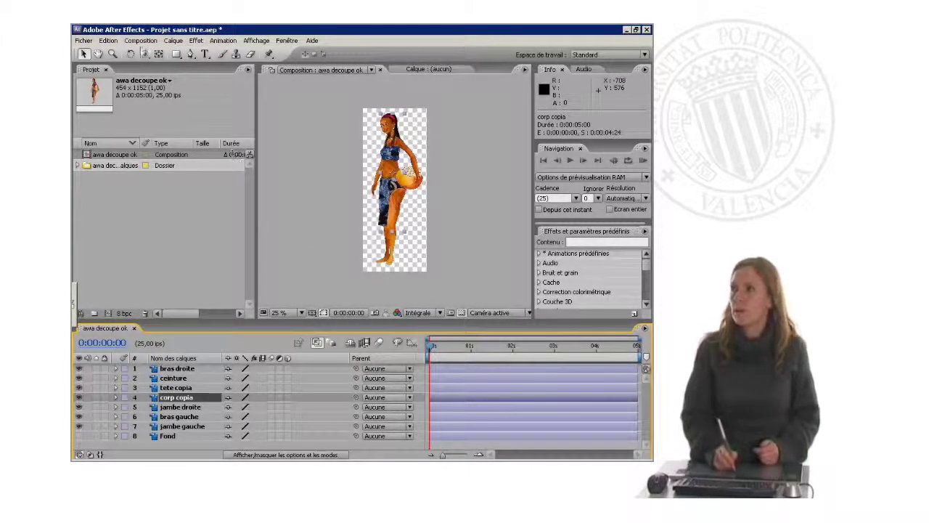
Step: Review the composition settings of awa decoupe ok, including its dimensions, pixel format, frame rate and duration
{"action": "left_click", "coordinate": [135, 41]}
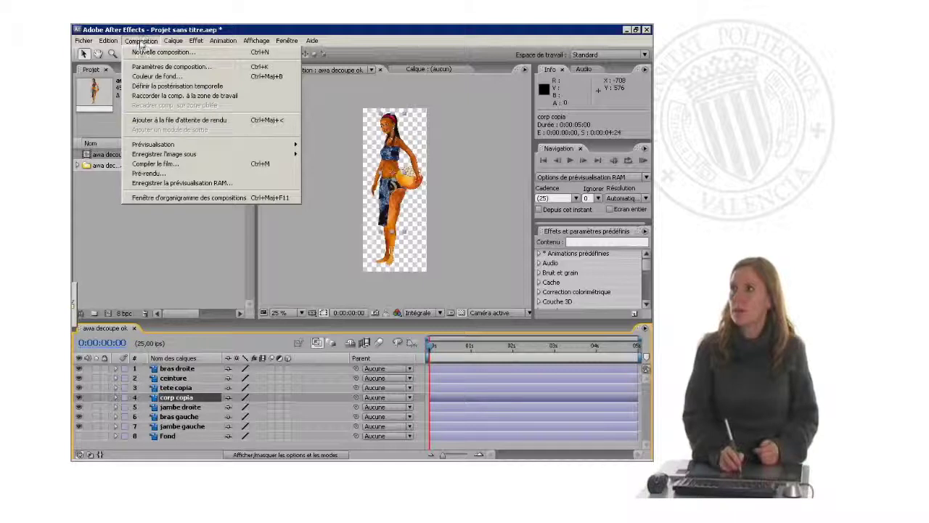
{"action": "left_click", "coordinate": [182, 71]}
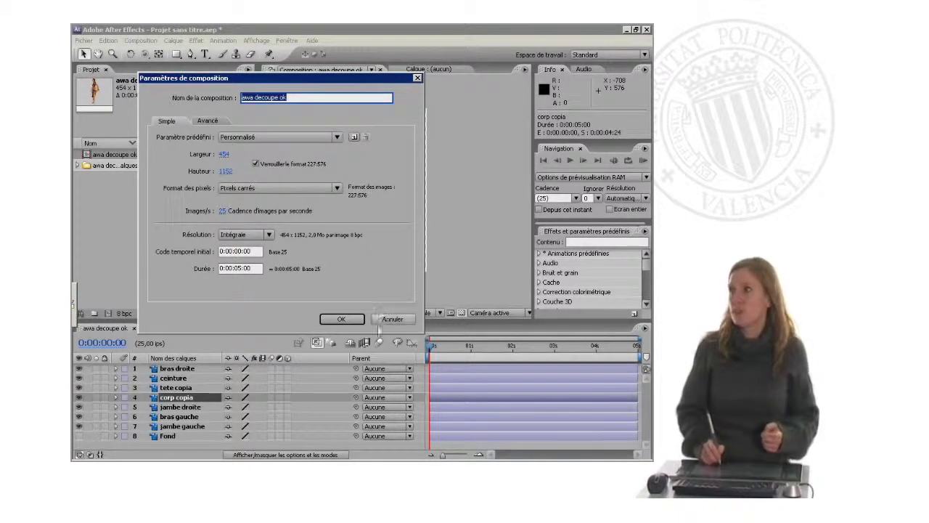
{"action": "left_click", "coordinate": [390, 320]}
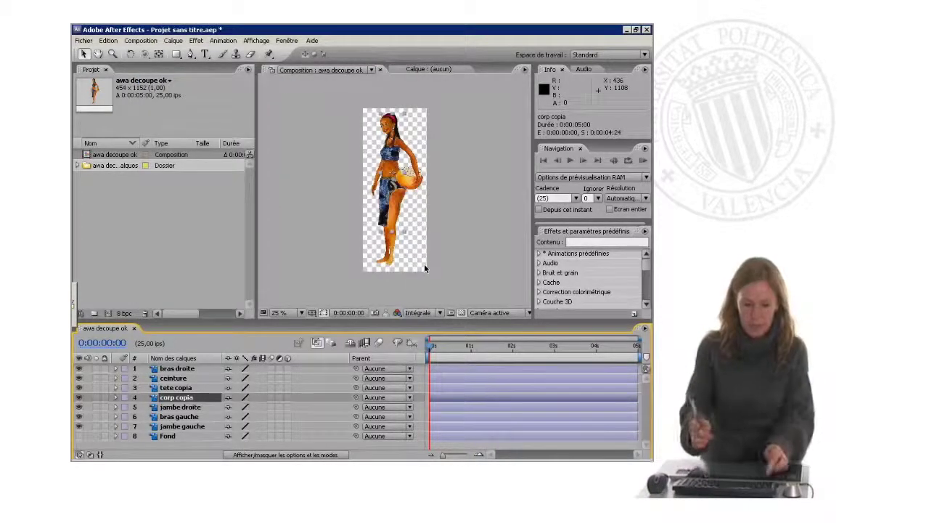
{"action": "key", "text": "ctrl+k"}
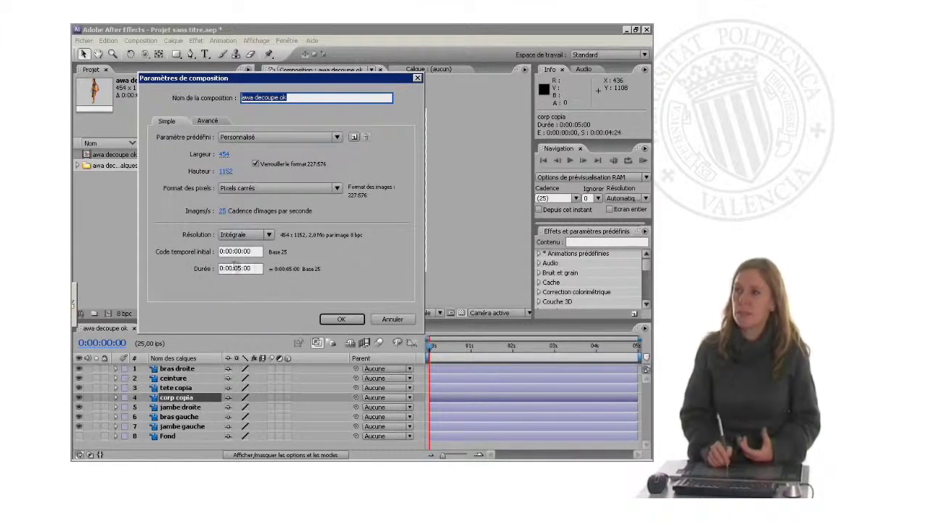
{"action": "left_click", "coordinate": [342, 319]}
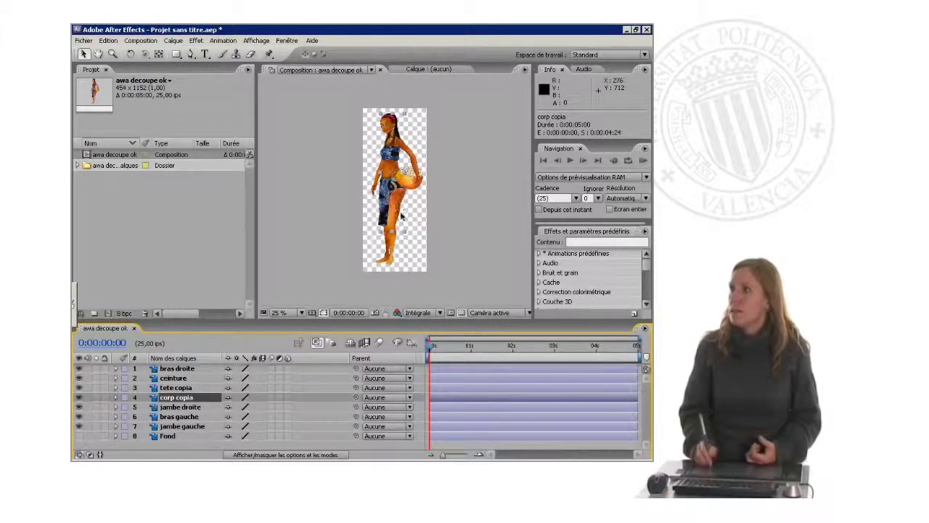
Step: Show the figure's head and torso at 50 % magnification and select the tete copia layer
{"action": "left_click", "coordinate": [283, 312]}
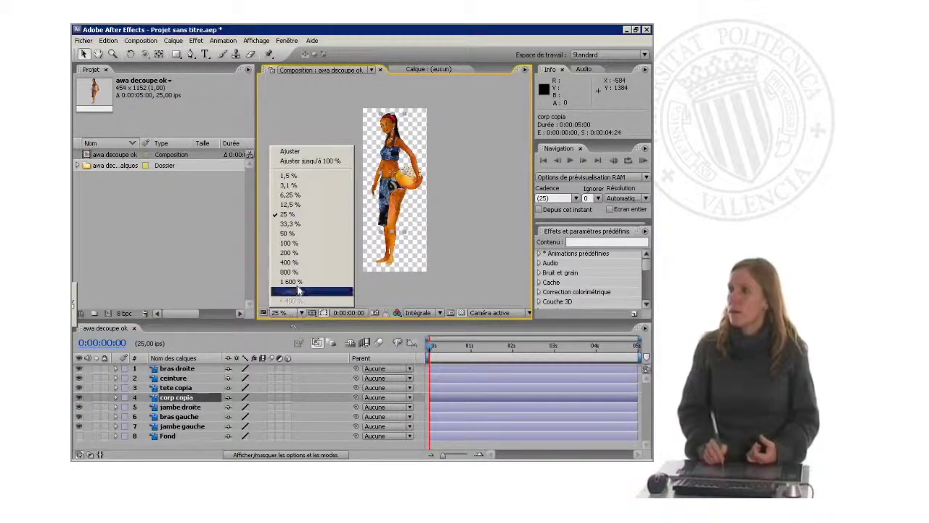
{"action": "left_click", "coordinate": [294, 232]}
{"action": "key", "text": "h"}
{"action": "left_click_drag", "start_coordinate": [388, 138], "coordinate": [374, 210]}
{"action": "key", "text": "v"}
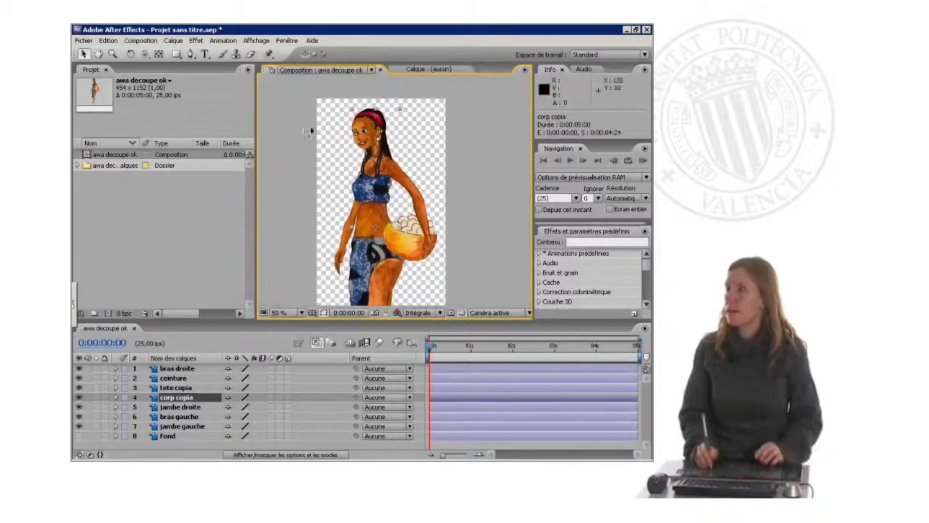
{"action": "left_click", "coordinate": [312, 130]}
{"action": "left_click", "coordinate": [376, 129]}
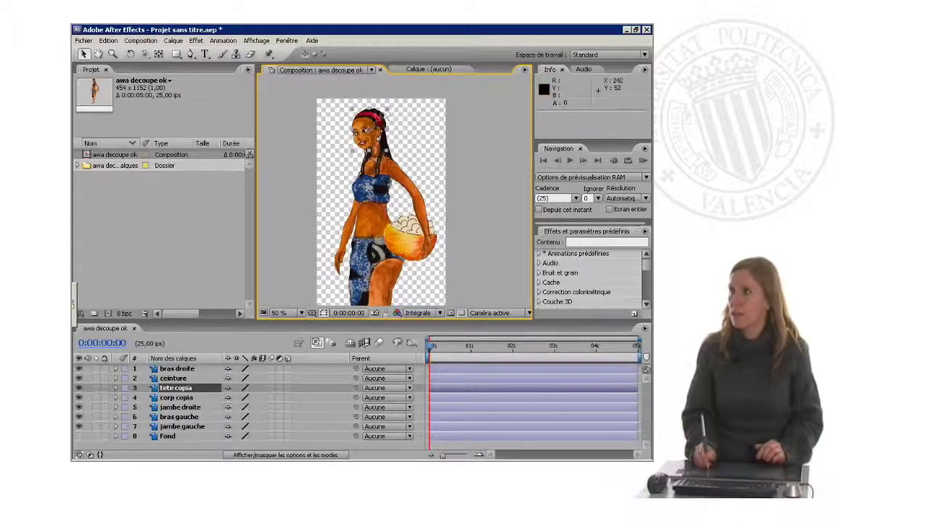
Step: Try rotating the tete copia layer about -58.8° around its current anchor point and undo the rotation
{"action": "left_click", "coordinate": [130, 55]}
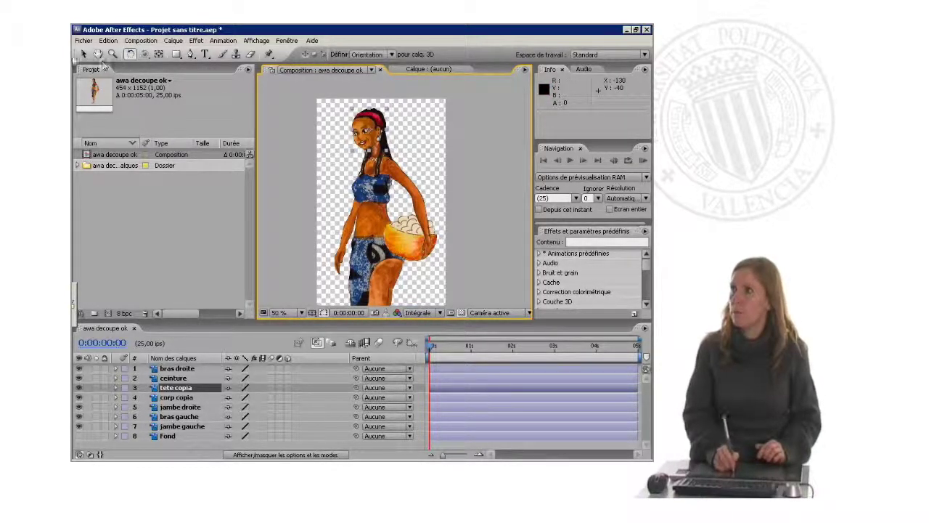
{"action": "left_click", "coordinate": [411, 127]}
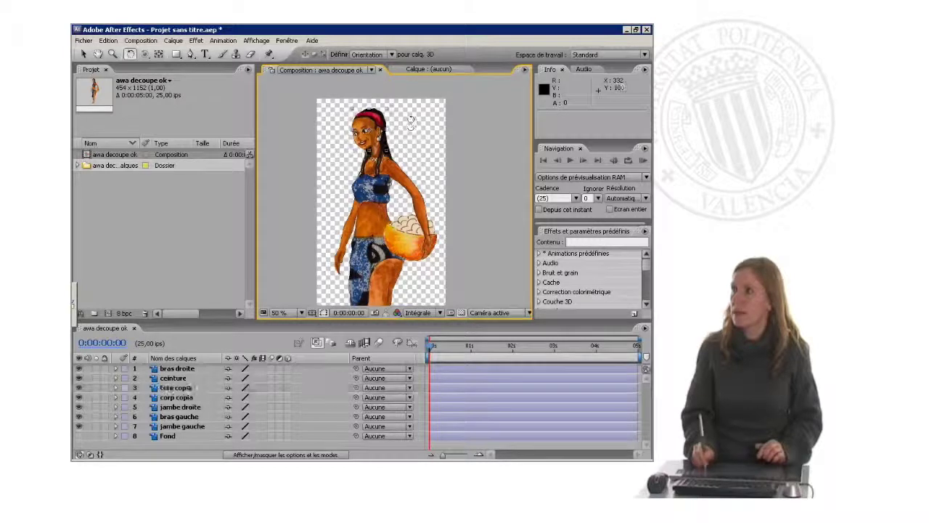
{"action": "left_click_drag", "start_coordinate": [372, 118], "coordinate": [347, 125]}
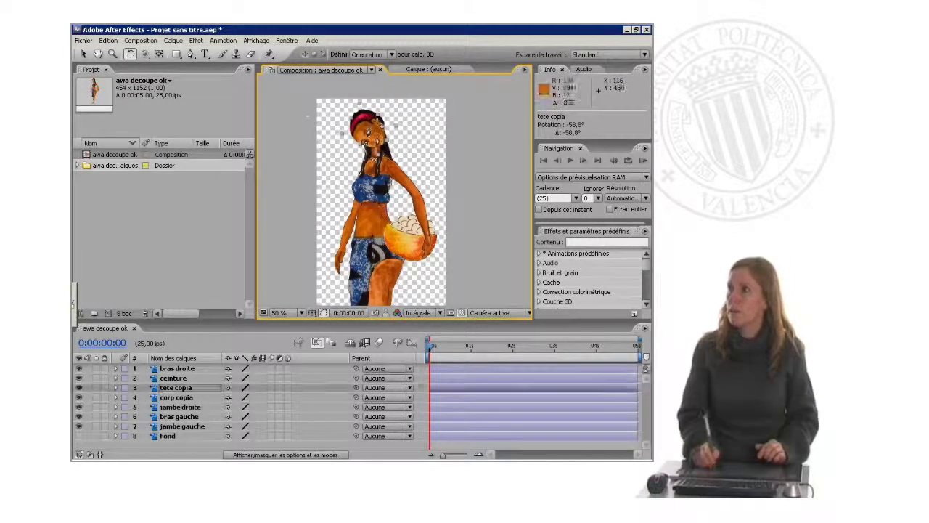
{"action": "left_click", "coordinate": [182, 388]}
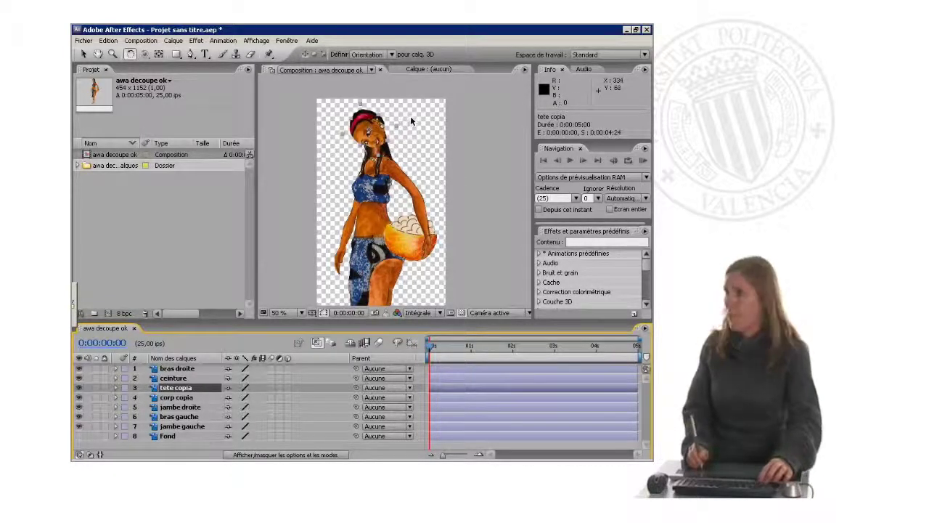
{"action": "key", "text": "ctrl+z"}
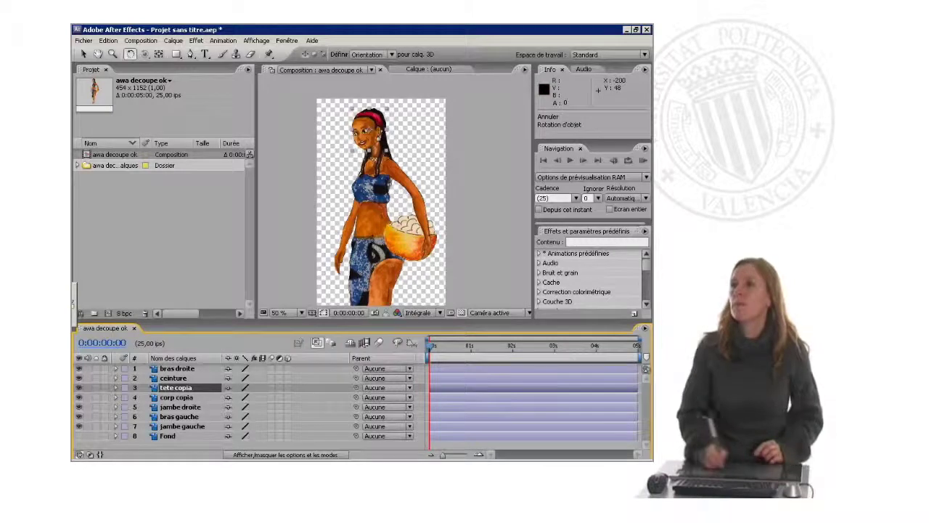
Step: Move the tete copia layer's anchor point with the Pan Behind tool from the face to the neck, about 26, 52 pixels away
{"action": "left_click", "coordinate": [84, 55]}
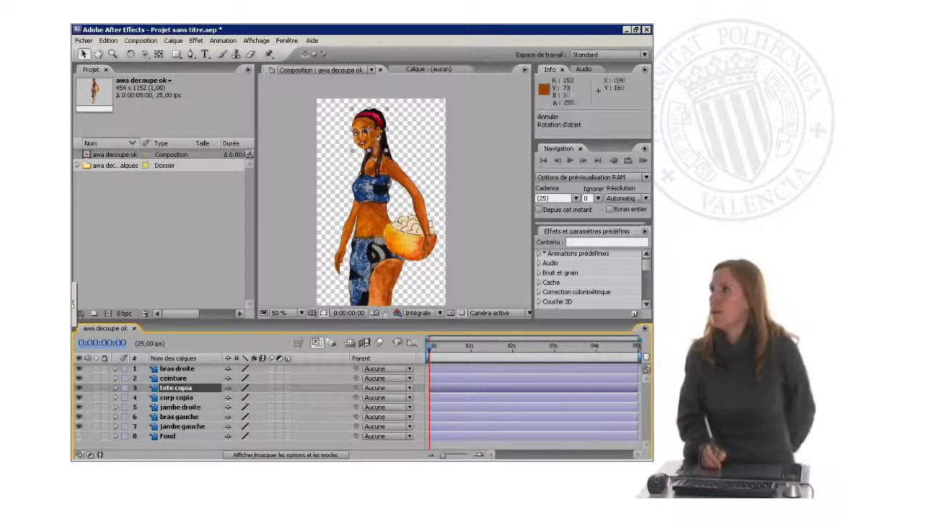
{"action": "left_click", "coordinate": [158, 53]}
{"action": "left_click_drag", "start_coordinate": [370, 133], "coordinate": [379, 149]}
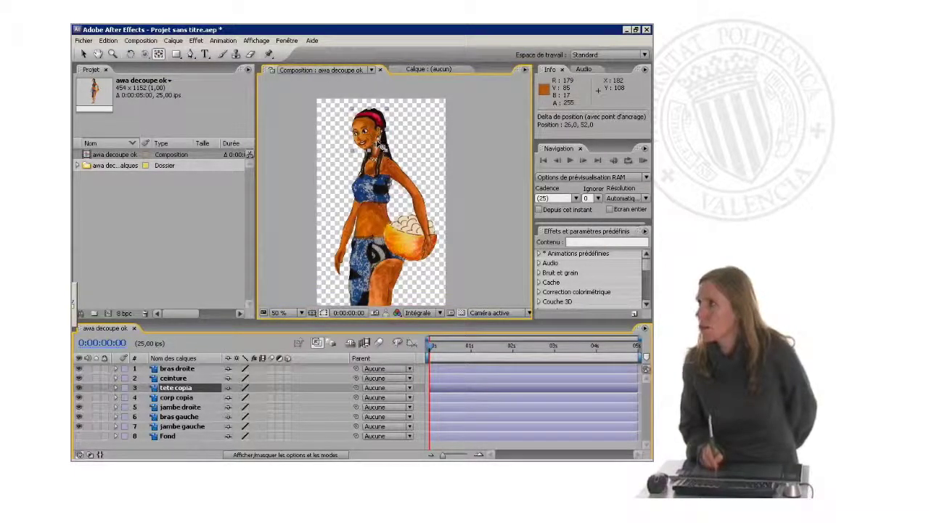
Step: Try rotating the tete copia layer about 39.5° around its neck anchor point and undo the rotation
{"action": "left_click", "coordinate": [84, 55]}
{"action": "left_click", "coordinate": [130, 55]}
{"action": "left_click_drag", "start_coordinate": [385, 119], "coordinate": [405, 120]}
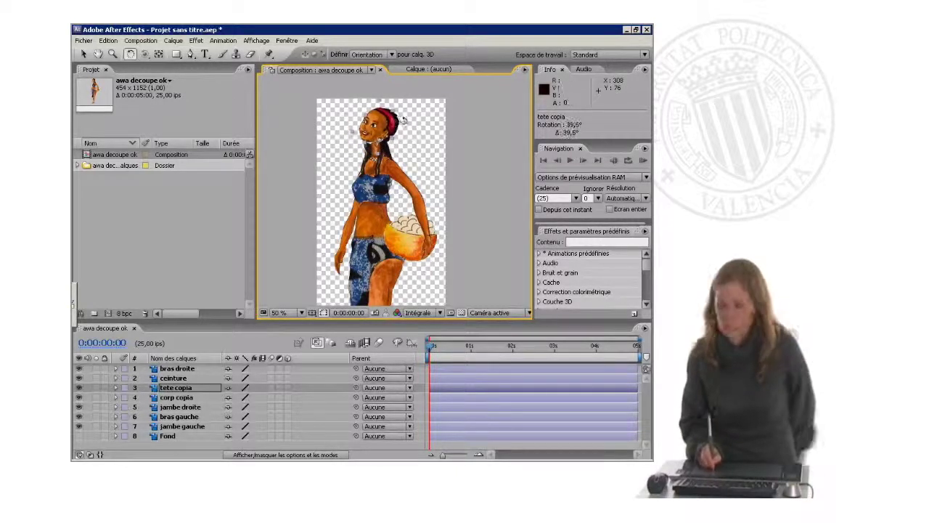
{"action": "key", "text": "ctrl+z"}
Step: Move the bras droite layer's anchor point to the shoulder with the Pan Behind tool, about -74, -152 pixels away
{"action": "left_click", "coordinate": [83, 54]}
{"action": "left_click", "coordinate": [420, 197]}
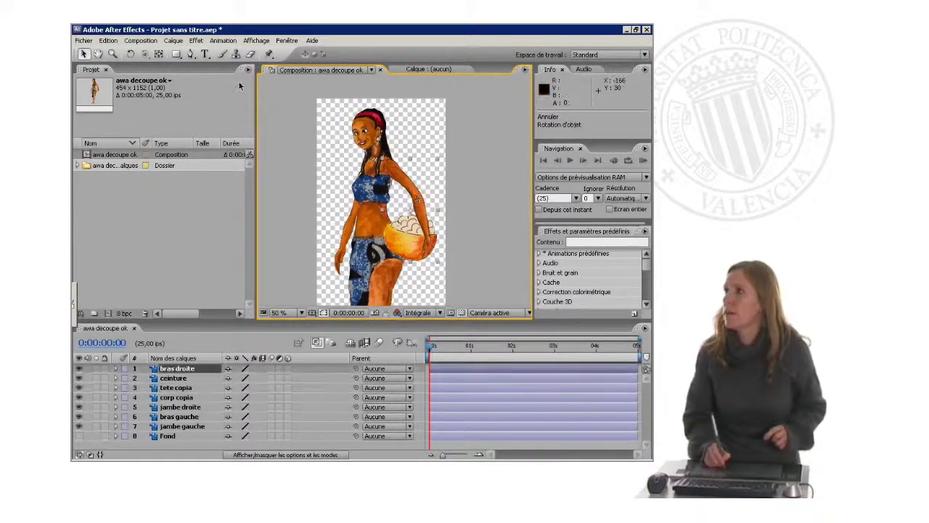
{"action": "left_click", "coordinate": [158, 54]}
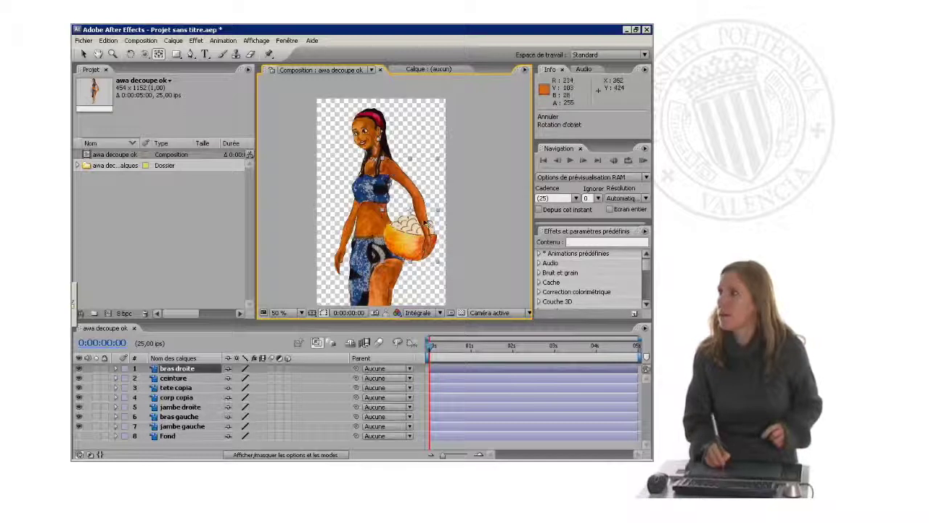
{"action": "left_click_drag", "start_coordinate": [417, 222], "coordinate": [390, 168]}
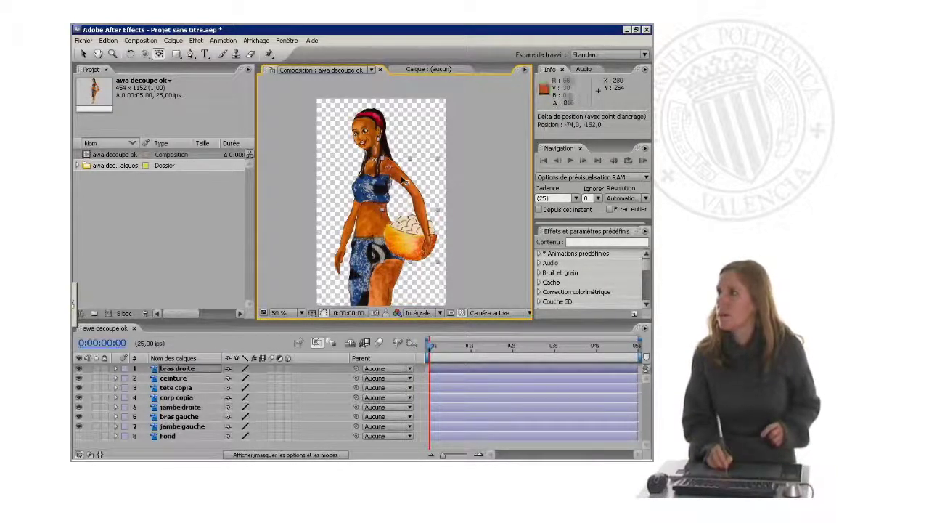
Step: Move the bras gauche layer's anchor point up to its shoulder with the Pan Behind tool, about 48, -206 pixels away
{"action": "left_click", "coordinate": [83, 54]}
{"action": "left_click", "coordinate": [340, 227]}
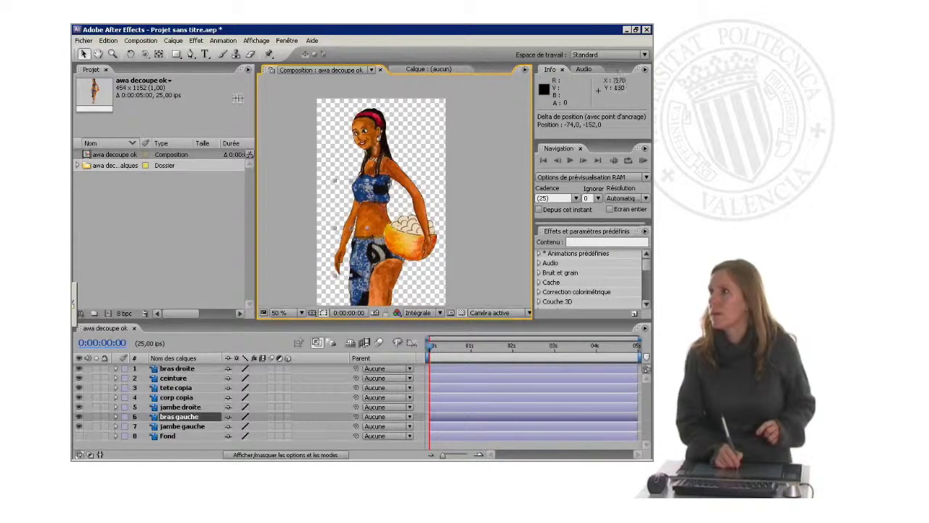
{"action": "key", "text": "y"}
{"action": "mouse_move", "coordinate": [352, 231]}
{"action": "left_mouse_down"}
{"action": "mouse_move", "coordinate": [367, 173]}
{"action": "mouse_move", "coordinate": [344, 247]}
{"action": "left_mouse_up"}
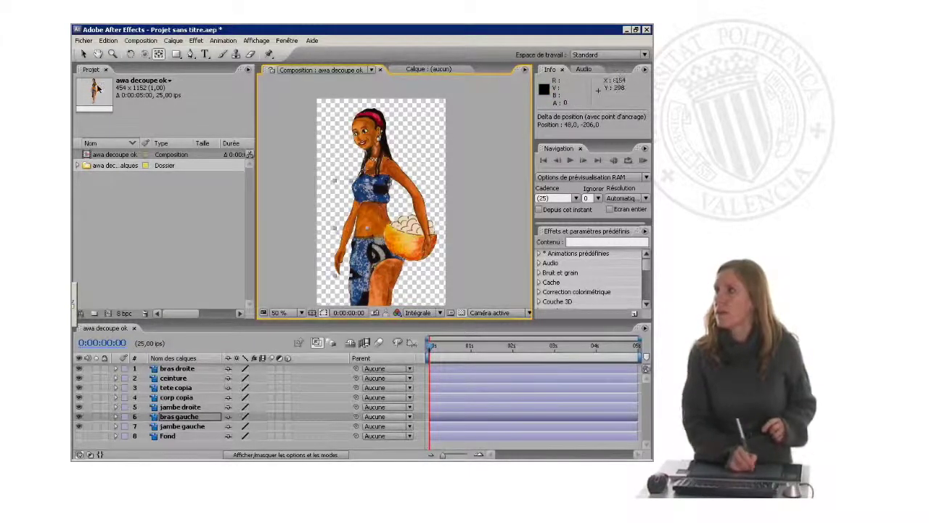
Step: Select the corp copia layer by its bare waist in the composition view
{"action": "left_click", "coordinate": [81, 54]}
{"action": "key", "text": "h"}
{"action": "left_click_drag", "start_coordinate": [447, 277], "coordinate": [435, 231]}
{"action": "key", "text": "v"}
{"action": "left_click", "coordinate": [351, 181]}
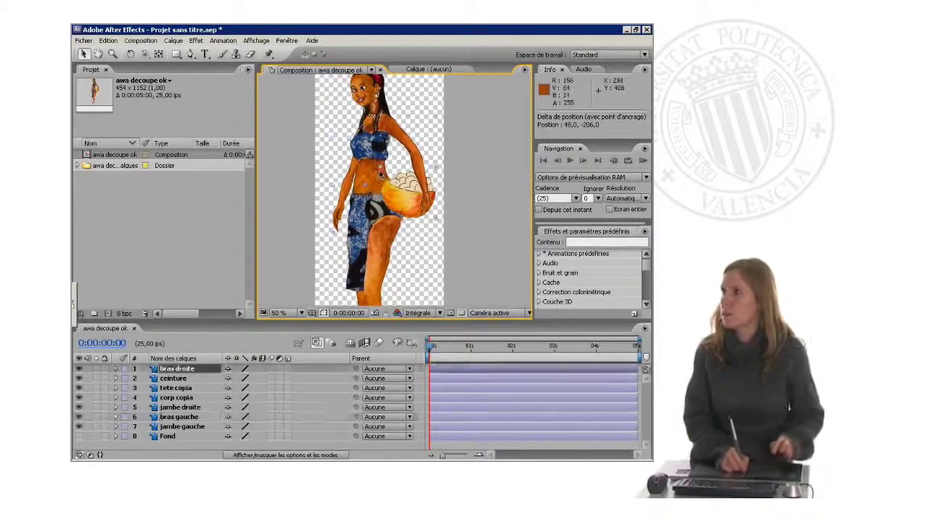
{"action": "left_click", "coordinate": [367, 188]}
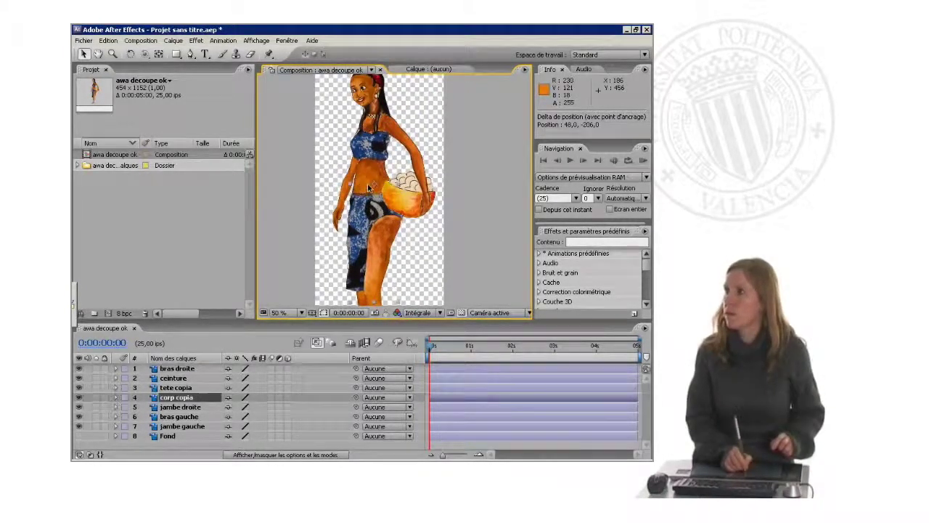
Step: Try moving the whole corp copia layer slightly and undo the move
{"action": "mouse_move", "coordinate": [367, 186]}
{"action": "left_mouse_down"}
{"action": "mouse_move", "coordinate": [359, 195]}
{"action": "mouse_move", "coordinate": [378, 164]}
{"action": "mouse_move", "coordinate": [375, 184]}
{"action": "left_mouse_up"}
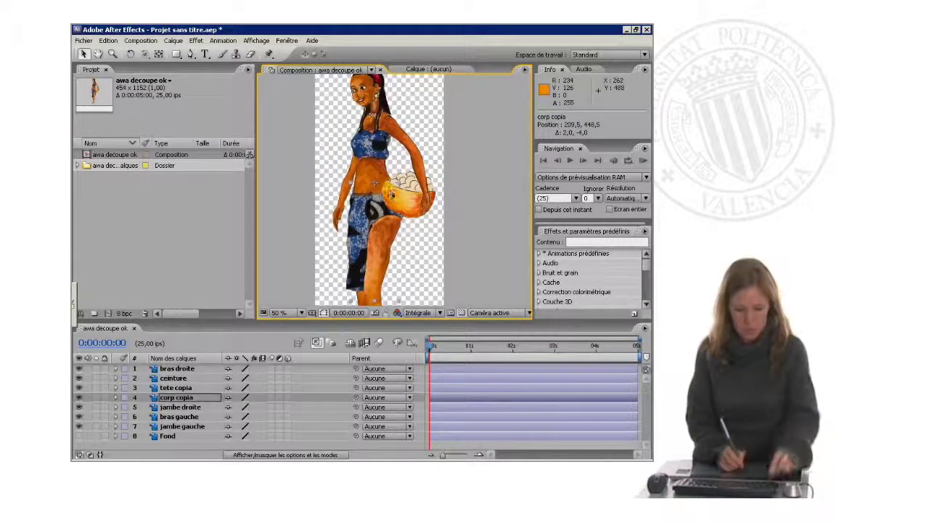
{"action": "key", "text": "ctrl+z"}
{"action": "key", "text": "ctrl+z"}
{"action": "key", "text": "ctrl+z"}
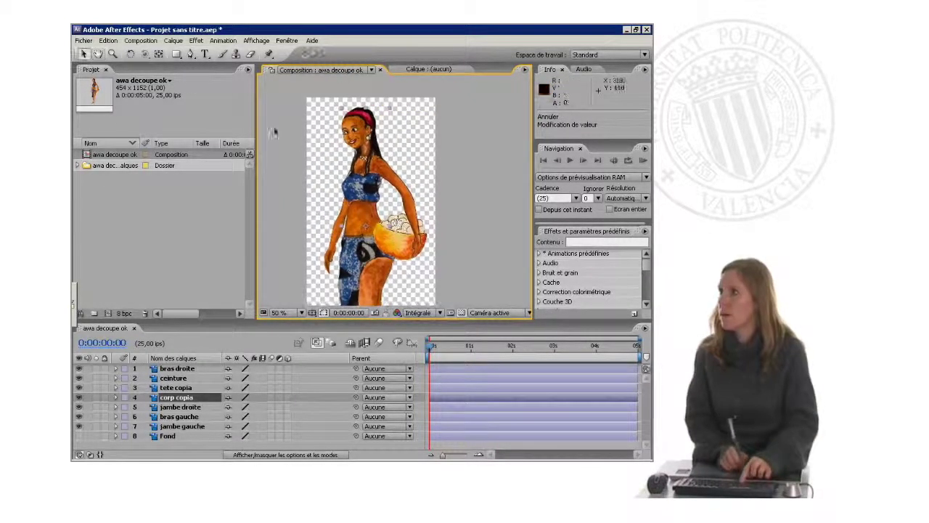
Step: Move the anchor points of corp copia by about -6, 28 pixels at the waist and jambe droite by about 10, -244 to the hip
{"action": "left_click", "coordinate": [158, 54]}
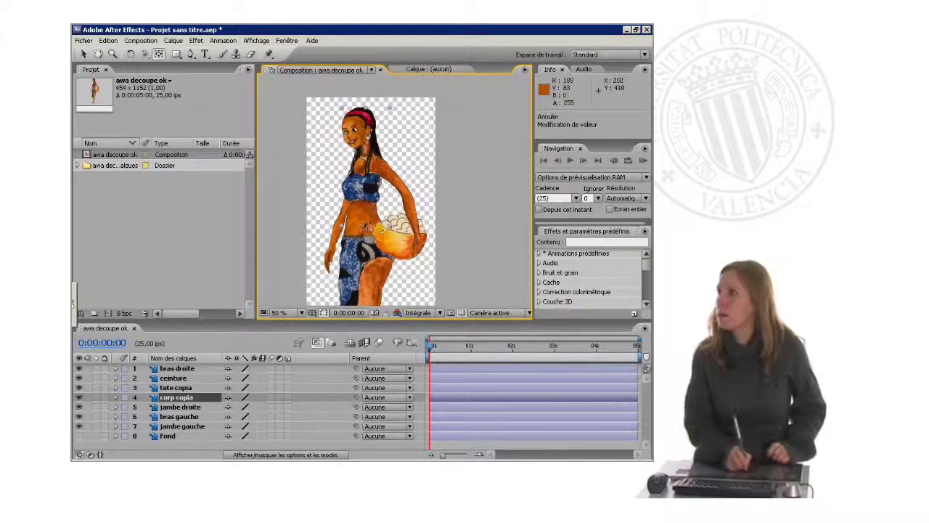
{"action": "left_click_drag", "start_coordinate": [403, 296], "coordinate": [403, 175]}
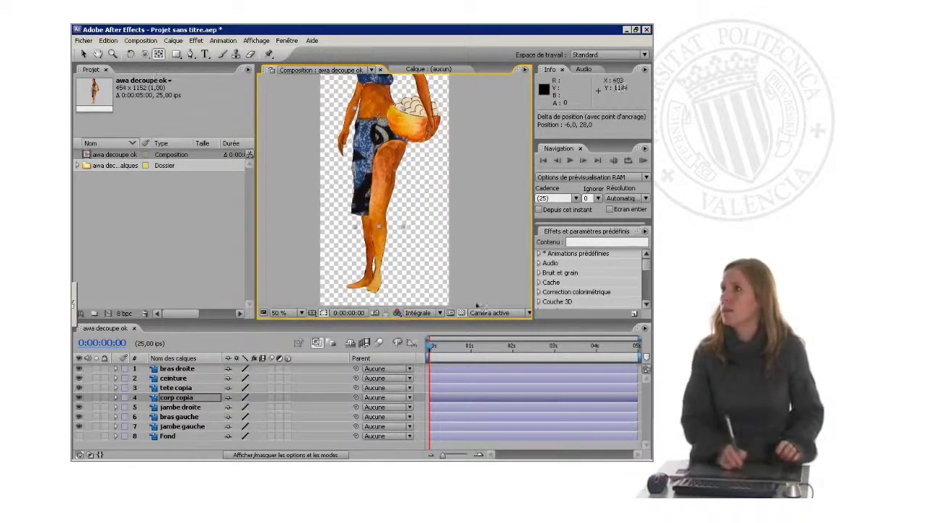
{"action": "left_click", "coordinate": [411, 169]}
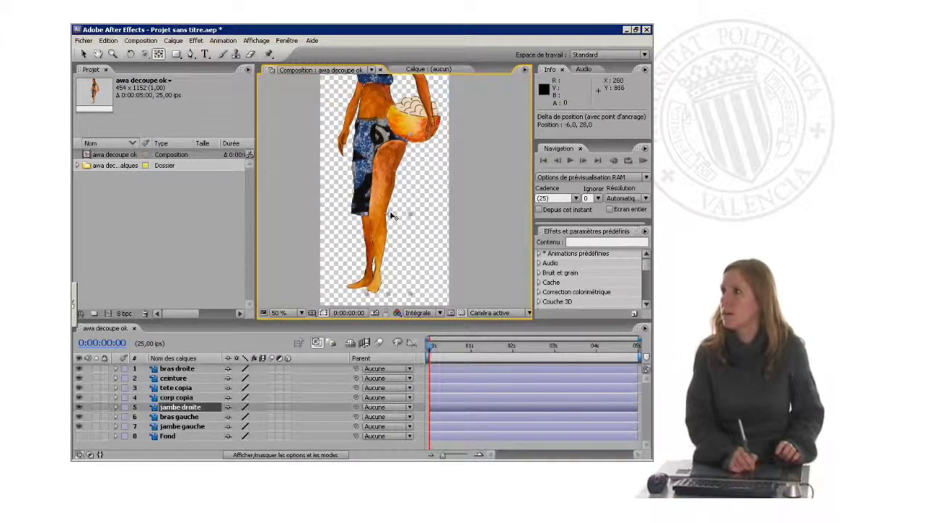
{"action": "left_click_drag", "start_coordinate": [387, 158], "coordinate": [392, 145]}
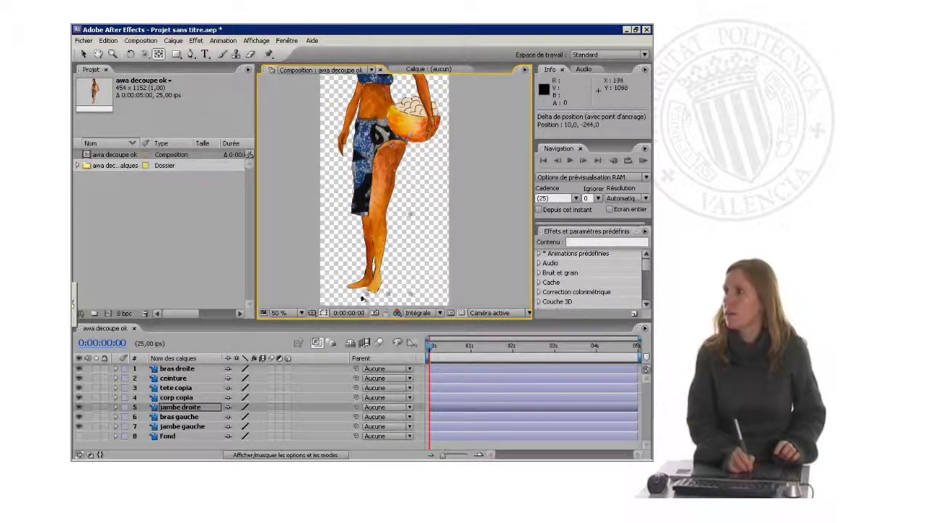
Step: Reveal the jambe gauche layer's Rotation property, try rotating the leg around its current anchor point and undo the rotation
{"action": "left_click", "coordinate": [363, 286]}
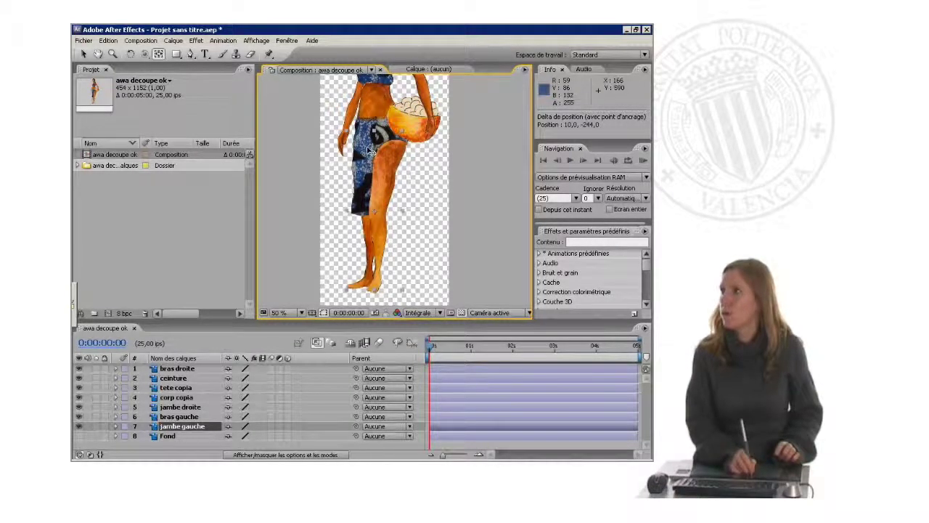
{"action": "key", "text": "space"}
{"action": "left_click_drag", "start_coordinate": [466, 155], "coordinate": [459, 250]}
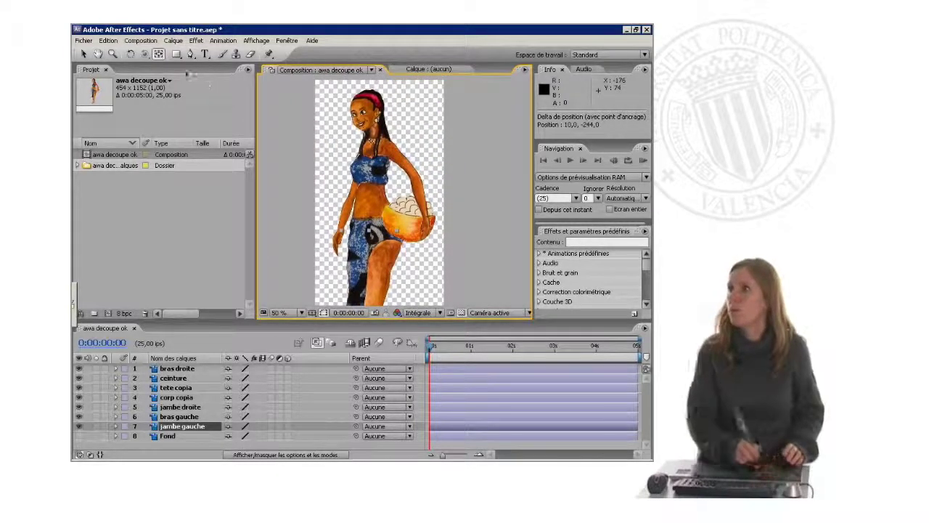
{"action": "key", "text": "v"}
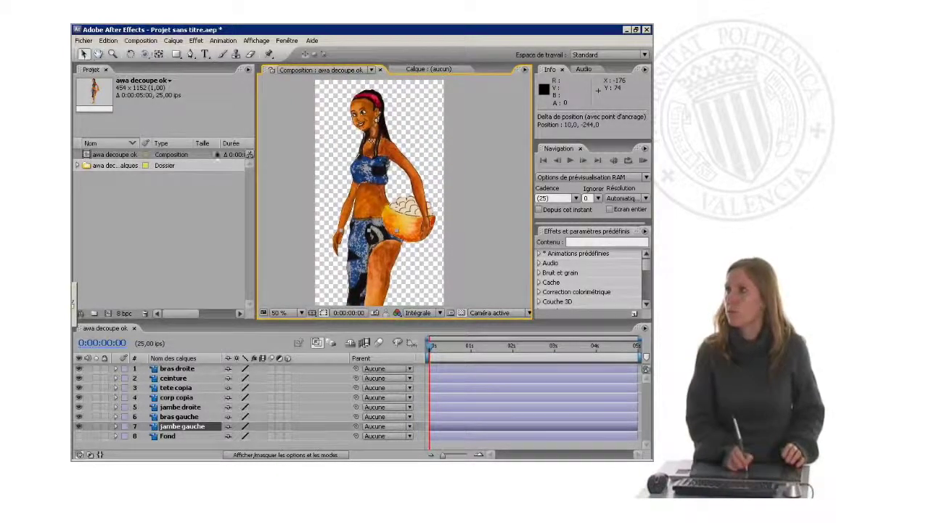
{"action": "left_click", "coordinate": [380, 256]}
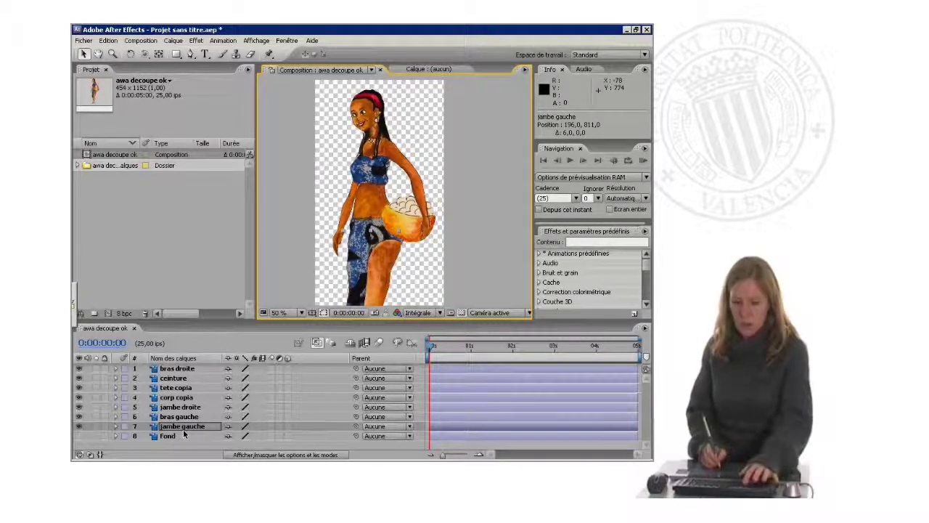
{"action": "key", "text": "r"}
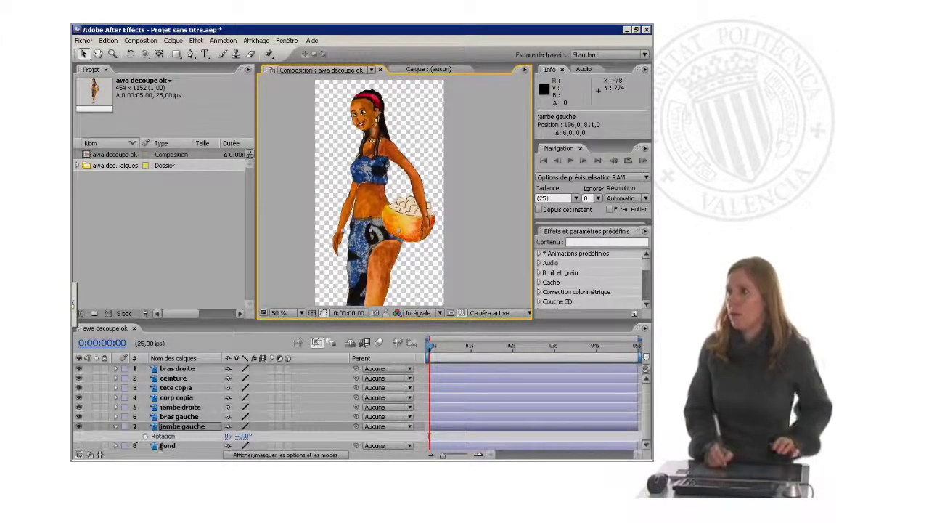
{"action": "mouse_move", "coordinate": [240, 436]}
{"action": "left_mouse_down"}
{"action": "mouse_move", "coordinate": [257, 437]}
{"action": "mouse_move", "coordinate": [244, 435]}
{"action": "left_mouse_up"}
Step: Move the jambe gauche layer's anchor point up to the hip with the Pan Behind tool, about -44, -238 pixels away
{"action": "key", "text": "h"}
{"action": "left_click_drag", "start_coordinate": [371, 306], "coordinate": [379, 259]}
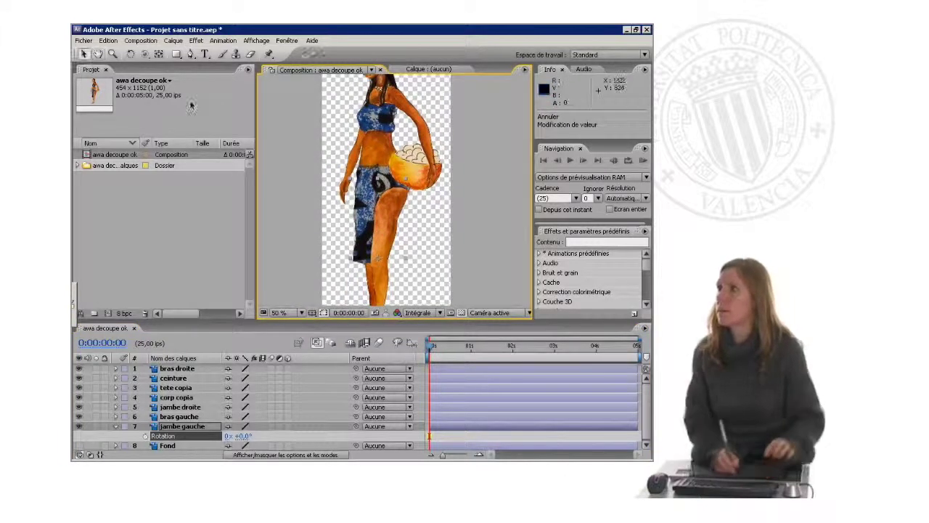
{"action": "key", "text": "y"}
{"action": "left_click_drag", "start_coordinate": [381, 260], "coordinate": [369, 197]}
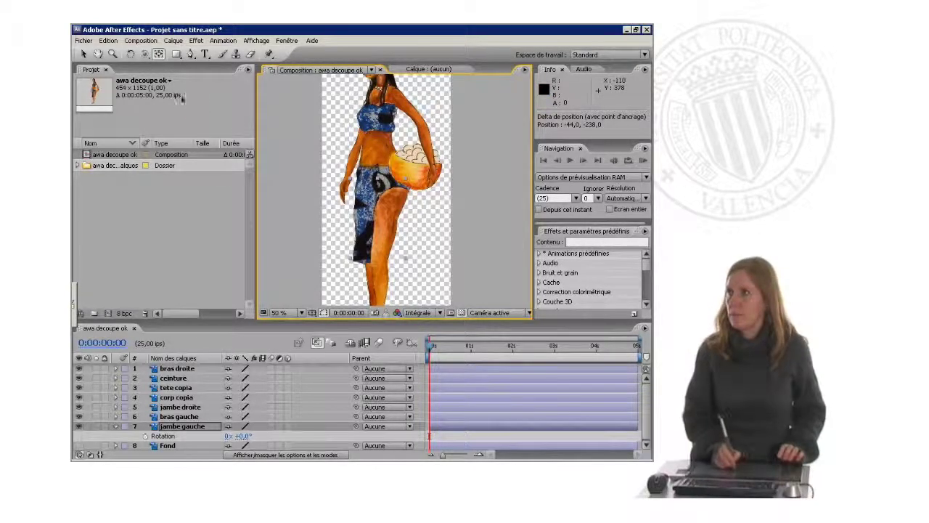
{"action": "left_click", "coordinate": [82, 55]}
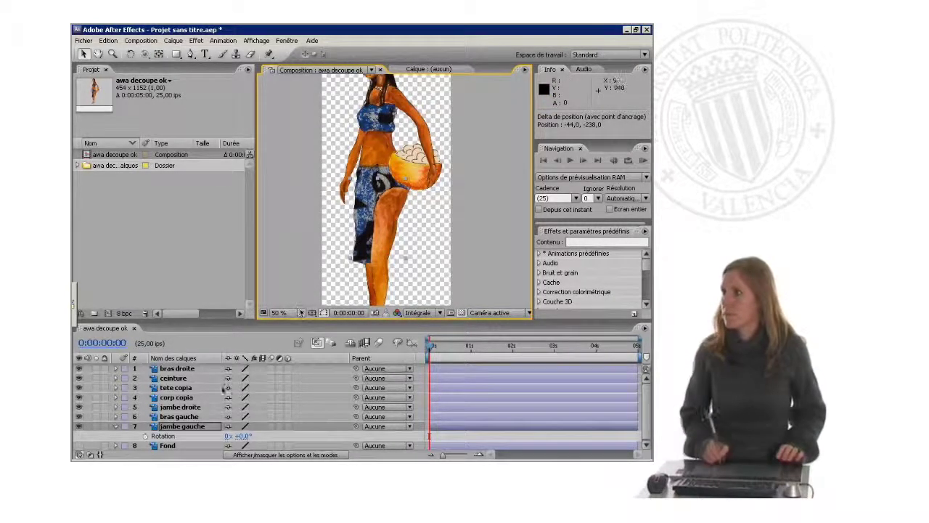
Step: Reveal the jambe droite layer's Rotation property, try rotating the leg around its hip anchor point and undo the rotation
{"action": "left_click", "coordinate": [191, 406]}
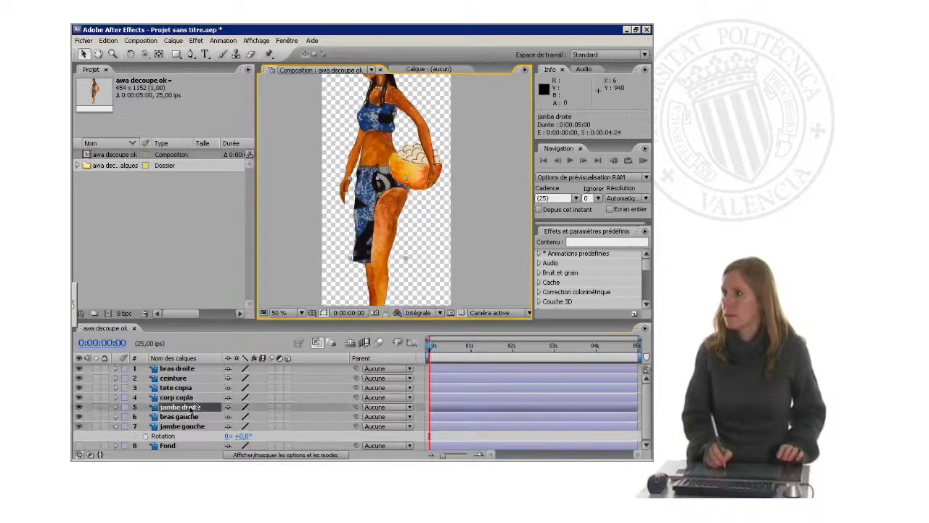
{"action": "mouse_move", "coordinate": [169, 457]}
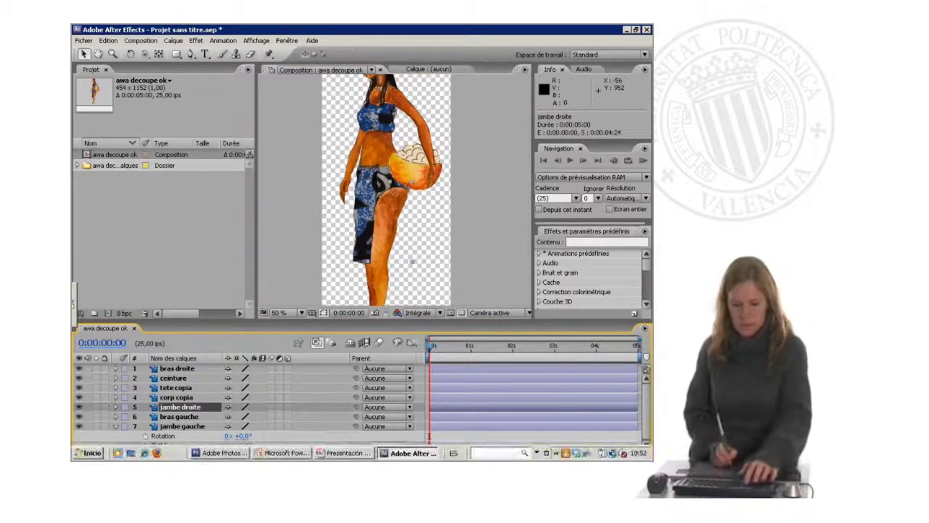
{"action": "key", "text": "r"}
{"action": "left_click_drag", "start_coordinate": [241, 417], "coordinate": [230, 388]}
{"action": "key", "text": "ctrl+z"}
Step: Reveal the corp copia layer's Rotation property, try rotating the torso to -25° around the waist and undo the rotation
{"action": "key", "text": "h"}
{"action": "left_click_drag", "start_coordinate": [423, 184], "coordinate": [410, 225]}
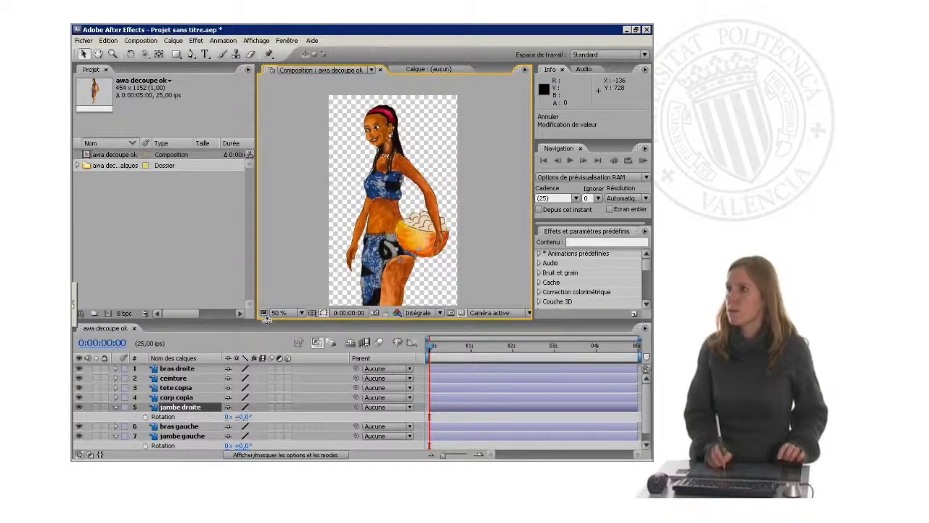
{"action": "left_click_drag", "start_coordinate": [267, 321], "coordinate": [267, 345]}
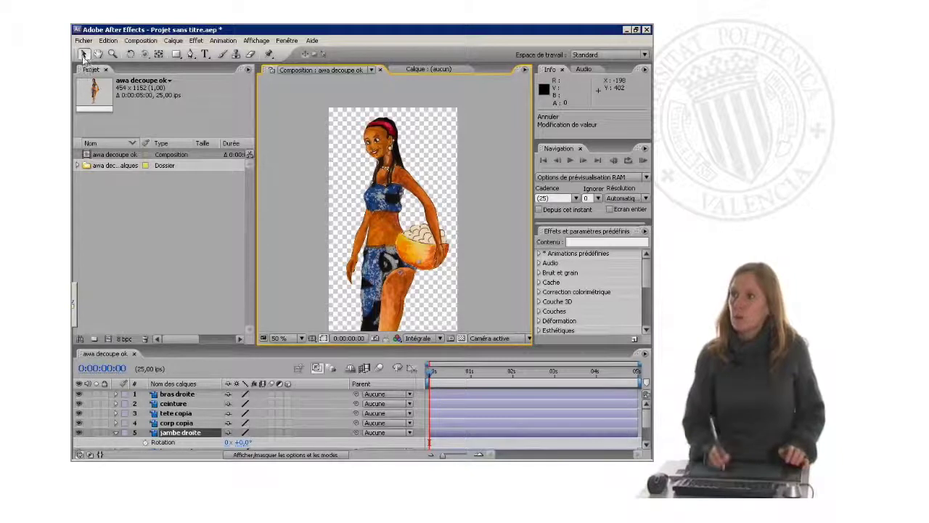
{"action": "left_click", "coordinate": [445, 138]}
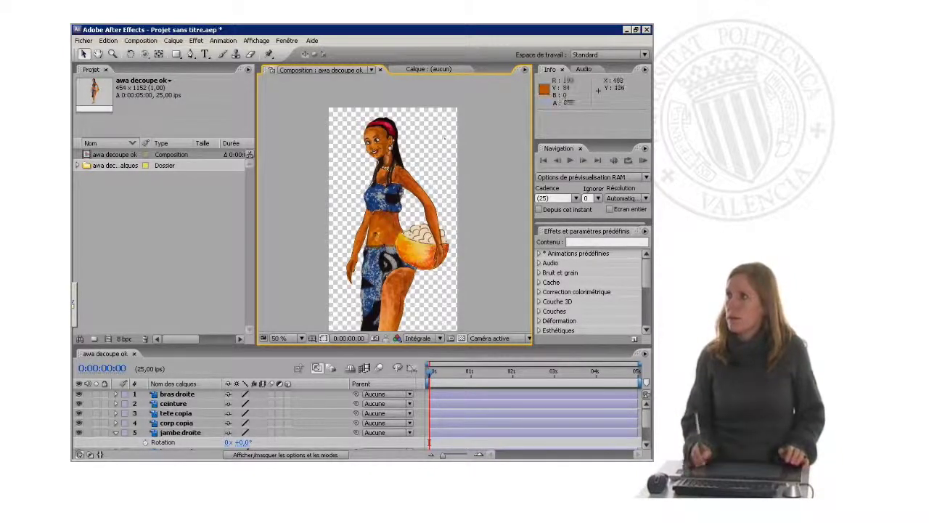
{"action": "left_click", "coordinate": [376, 227]}
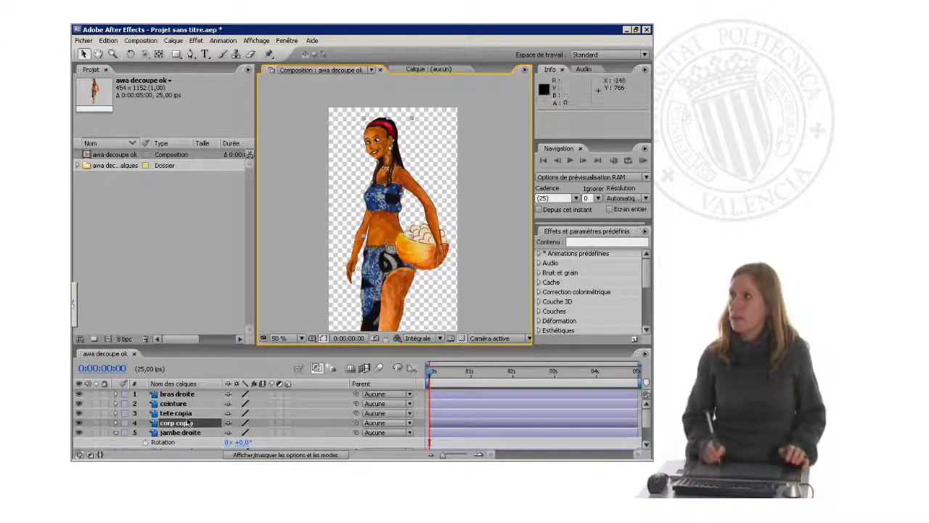
{"action": "key", "text": "r"}
{"action": "left_click_drag", "start_coordinate": [239, 433], "coordinate": [220, 424]}
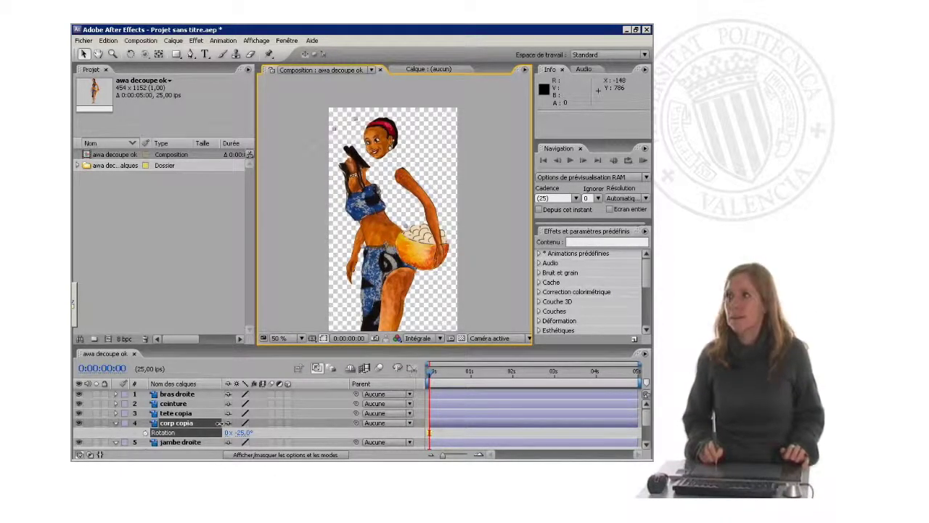
{"action": "left_click", "coordinate": [238, 422]}
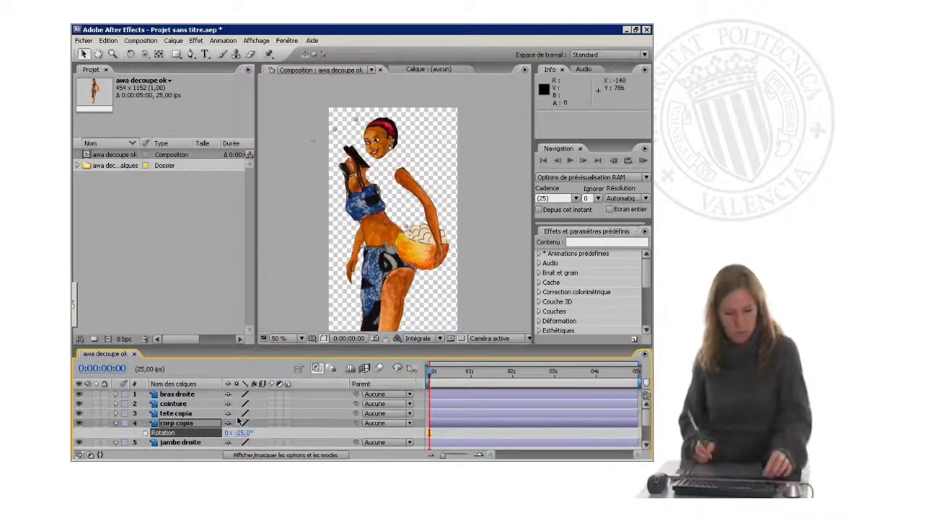
{"action": "key", "text": "ctrl+z"}
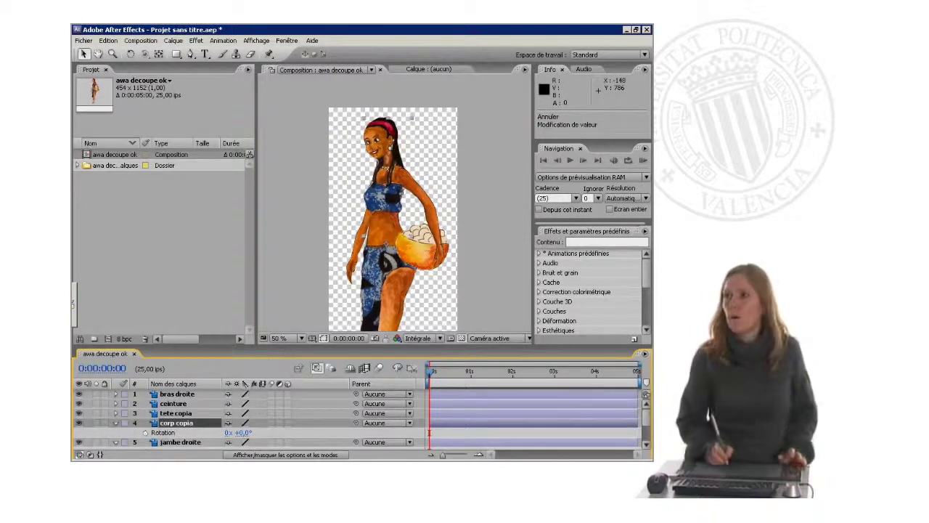
Step: Enlarge the timeline area to show more layers and parent the bras droite layer to corp copia
{"action": "left_click_drag", "start_coordinate": [373, 345], "coordinate": [378, 306]}
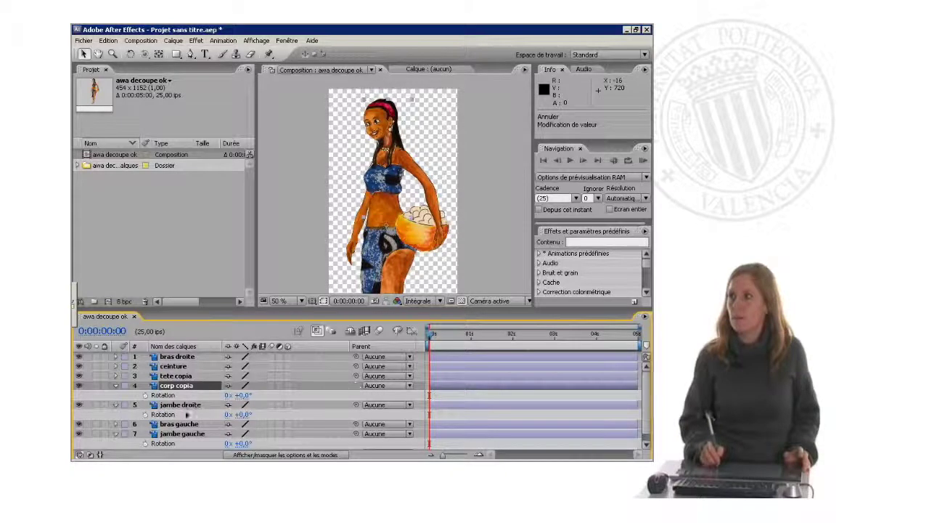
{"action": "left_click", "coordinate": [189, 358]}
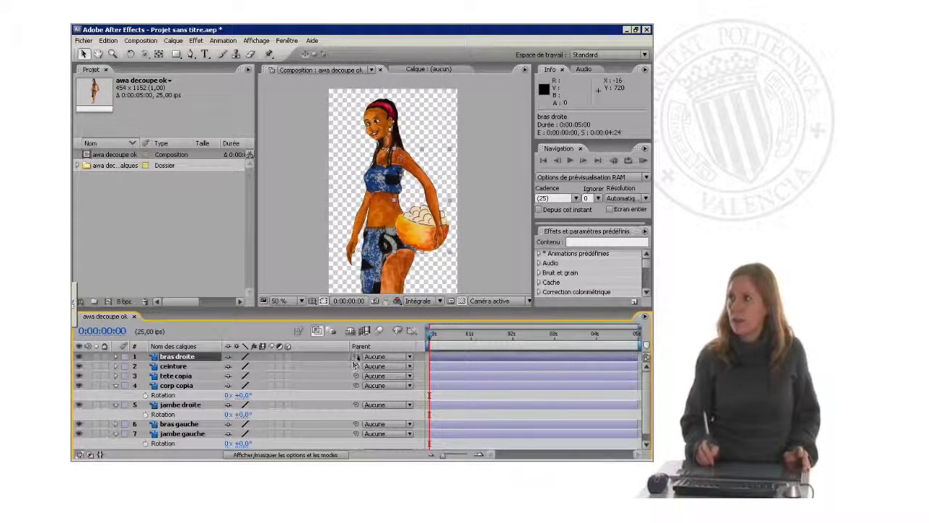
{"action": "left_click_drag", "start_coordinate": [356, 358], "coordinate": [190, 387]}
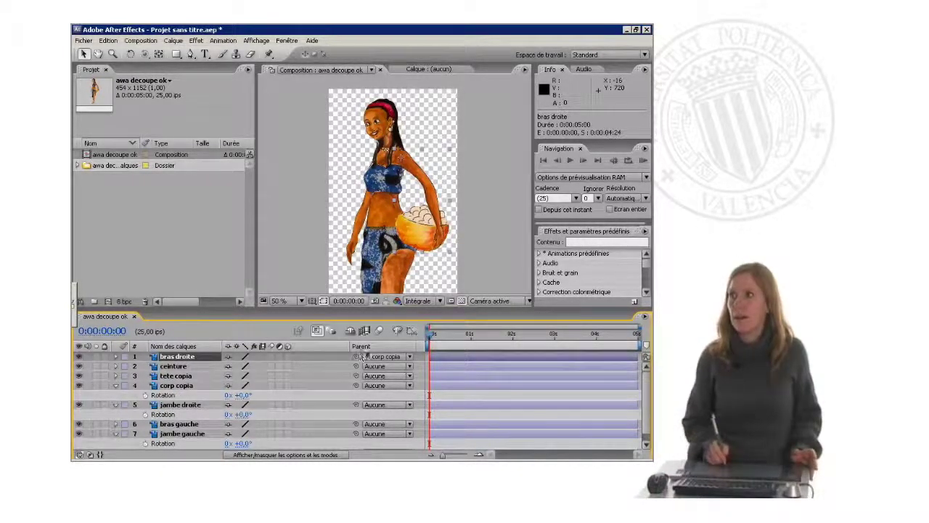
Step: Try rotating the corp copia layer to +12° with the bras droite layer attached and undo the rotation
{"action": "left_click", "coordinate": [177, 385]}
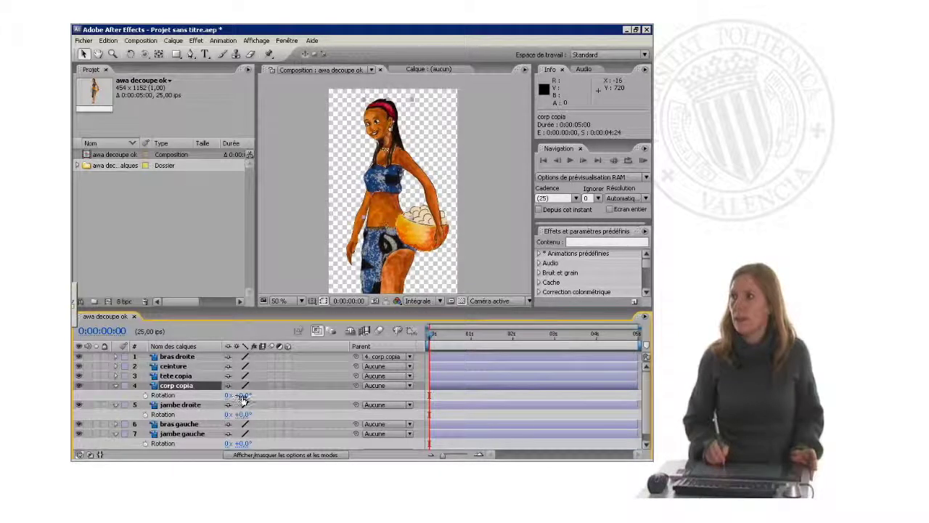
{"action": "mouse_move", "coordinate": [244, 394]}
{"action": "left_mouse_down"}
{"action": "mouse_move", "coordinate": [218, 394]}
{"action": "mouse_move", "coordinate": [257, 390]}
{"action": "mouse_move", "coordinate": [239, 394]}
{"action": "left_mouse_up"}
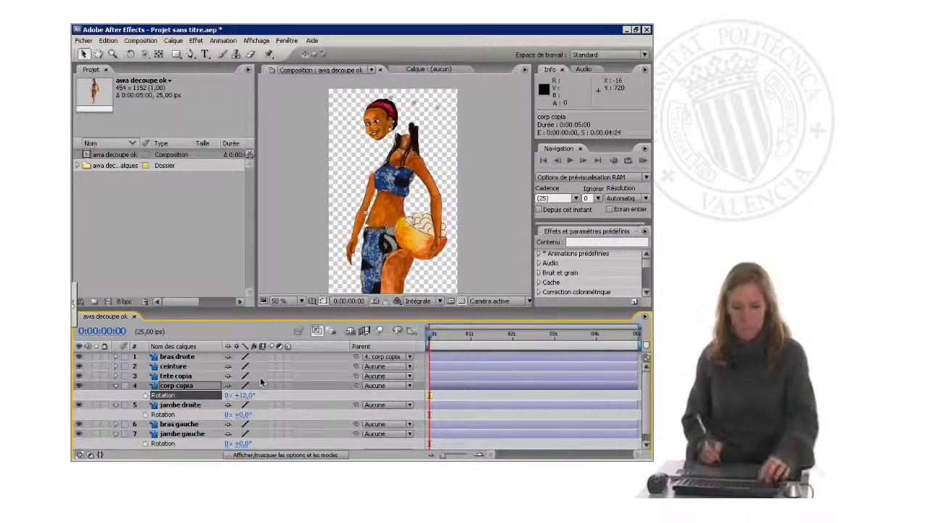
{"action": "key", "text": "ctrl+z"}
Step: Parent the bras gauche and tete copia layers to corp copia, test-rotating the torso and undoing that rotation
{"action": "left_click", "coordinate": [356, 244]}
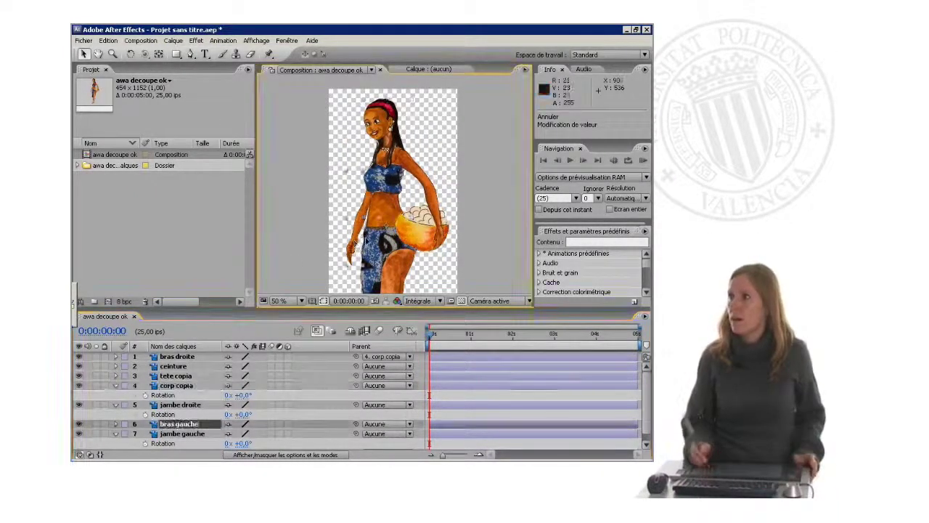
{"action": "left_click", "coordinate": [186, 377], "text": "ctrl"}
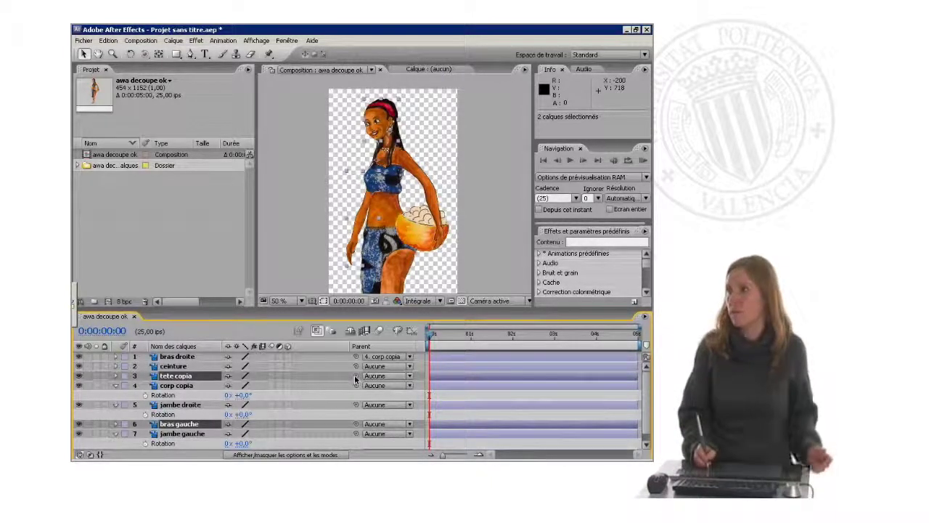
{"action": "left_click_drag", "start_coordinate": [355, 377], "coordinate": [250, 392]}
{"action": "left_click", "coordinate": [176, 386]}
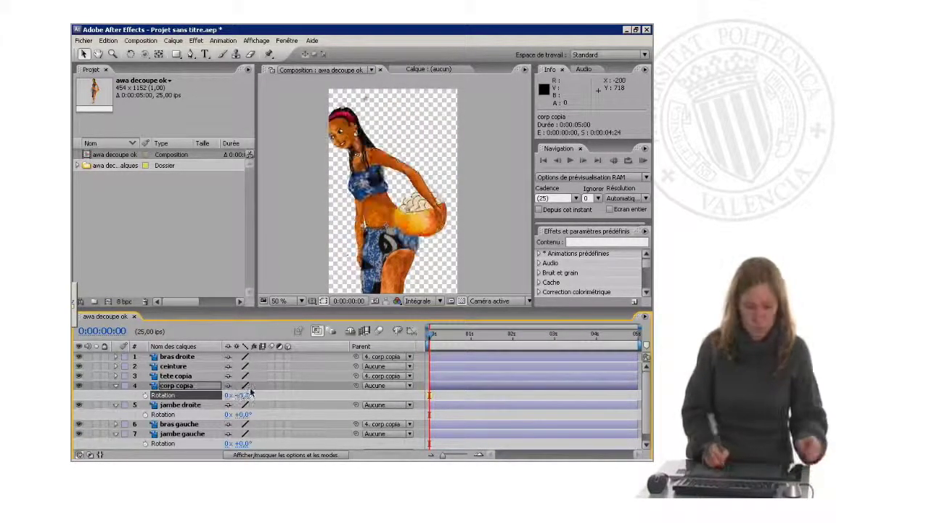
{"action": "key", "text": "ctrl+z"}
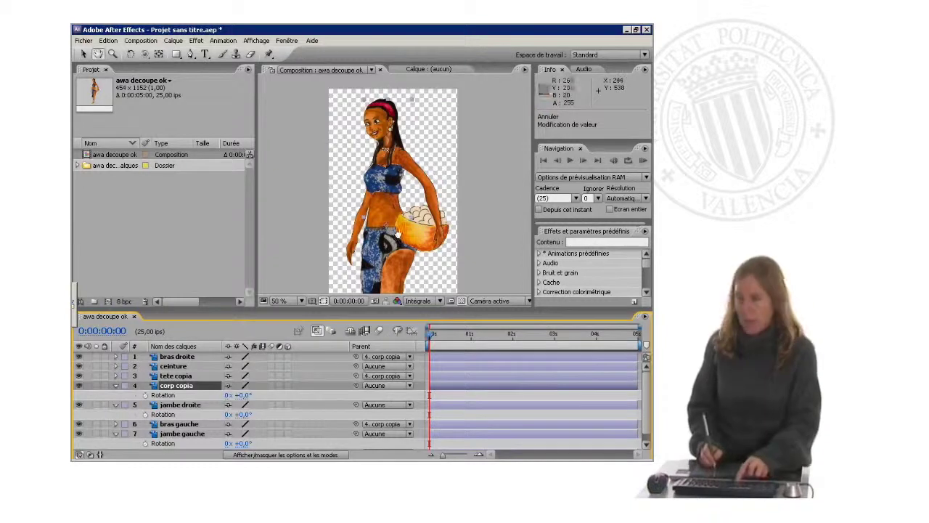
Step: Parent both leg layers, jambe droite and jambe gauche, to the ceinture layer
{"action": "scroll", "coordinate": [398, 233], "scroll_direction": "down", "scroll_amount": 3}
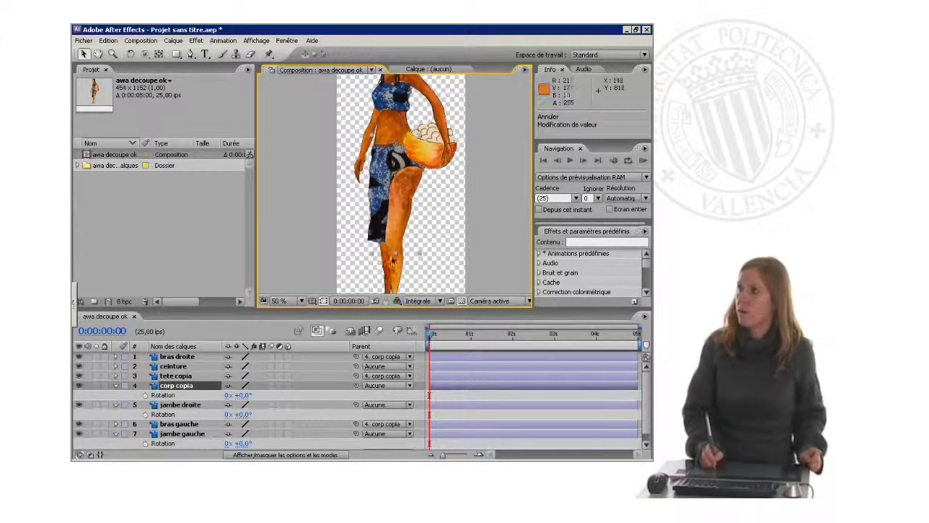
{"action": "left_click", "coordinate": [393, 255]}
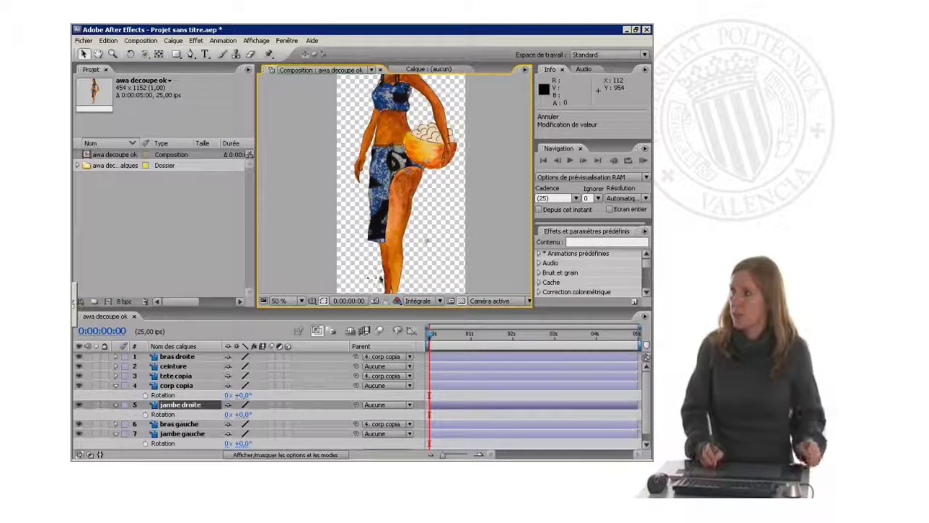
{"action": "left_click", "coordinate": [190, 434], "text": "ctrl"}
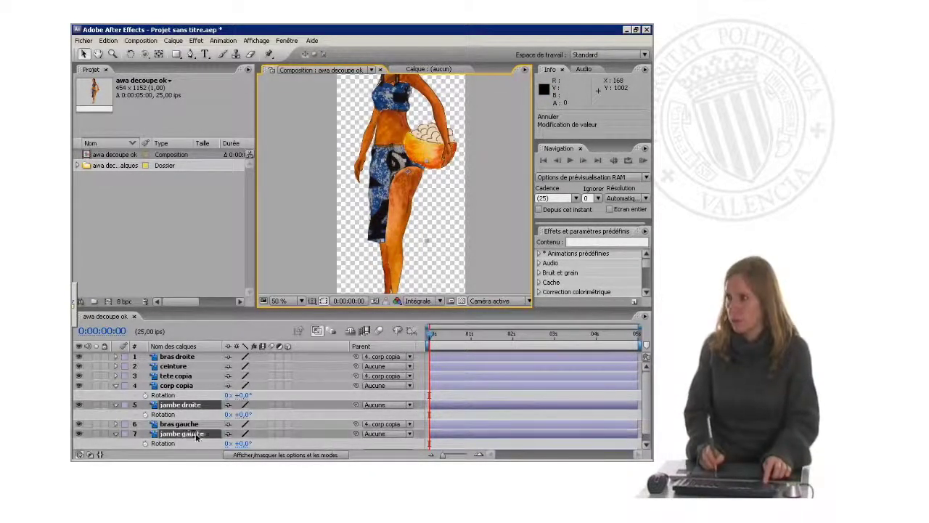
{"action": "left_click_drag", "start_coordinate": [354, 434], "coordinate": [185, 368]}
Step: Move the ceinture layer's anchor point up to the waist with the Pan Behind tool, about -22, -130 pixels away
{"action": "left_click", "coordinate": [179, 367]}
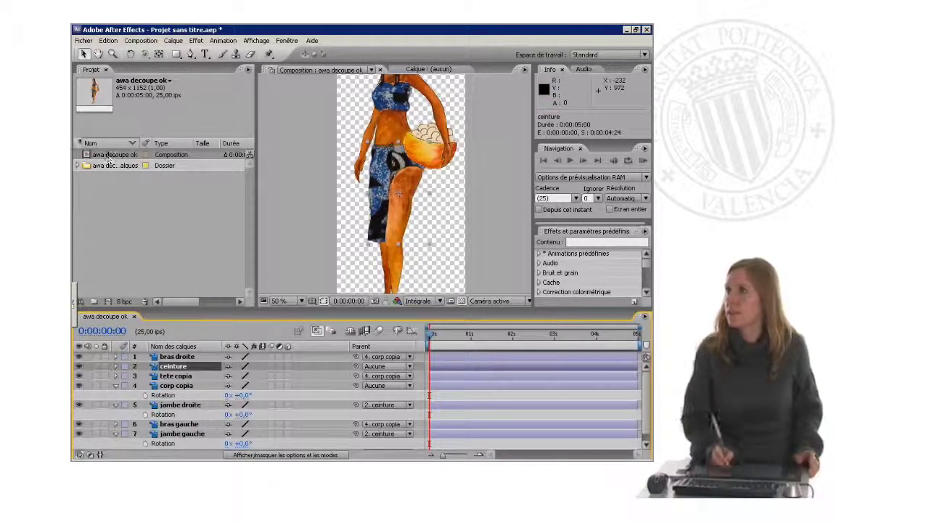
{"action": "left_click", "coordinate": [159, 54]}
{"action": "left_click_drag", "start_coordinate": [399, 194], "coordinate": [399, 162]}
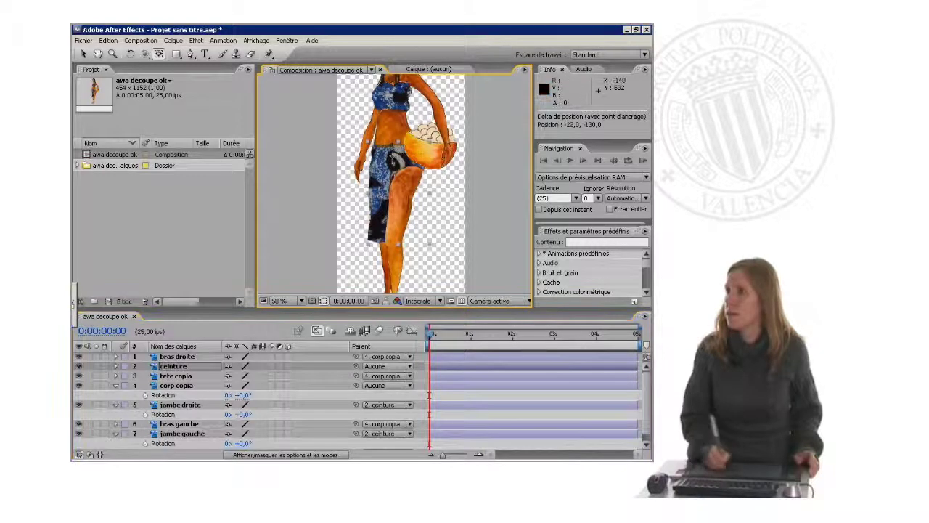
{"action": "left_click", "coordinate": [82, 54]}
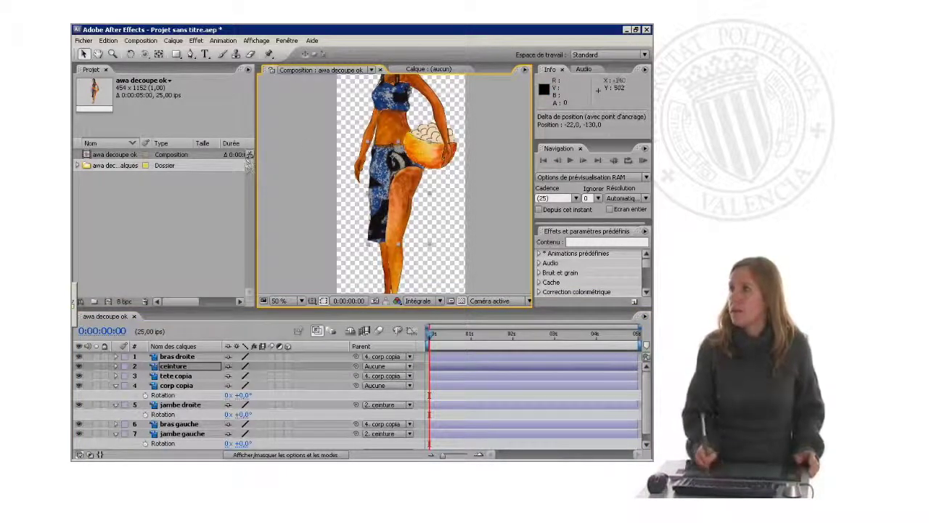
Step: Try moving the ceinture layer by about -18, 74 pixels and the corp copia layer by about -22, -52 pixels, undoing both moves
{"action": "left_click", "coordinate": [343, 219]}
{"action": "left_click_drag", "start_coordinate": [391, 163], "coordinate": [386, 183]}
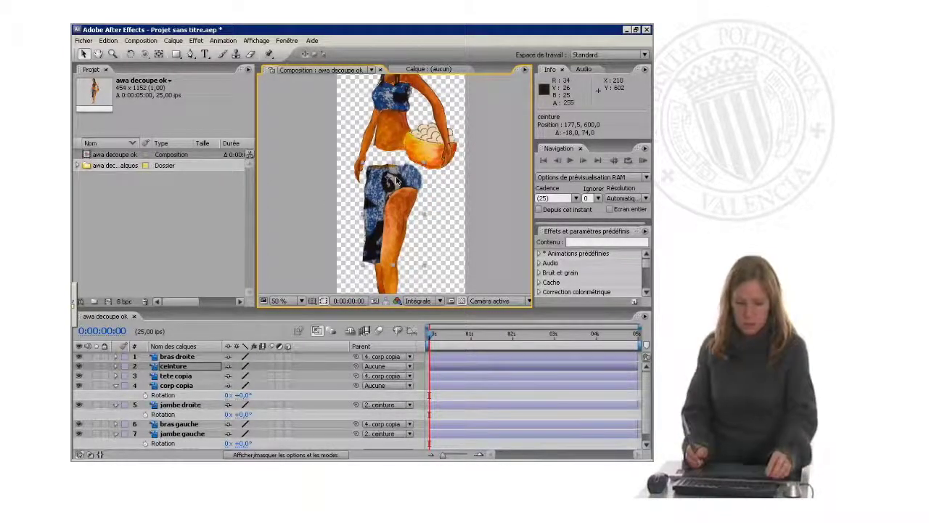
{"action": "left_click_drag", "start_coordinate": [398, 182], "coordinate": [386, 121]}
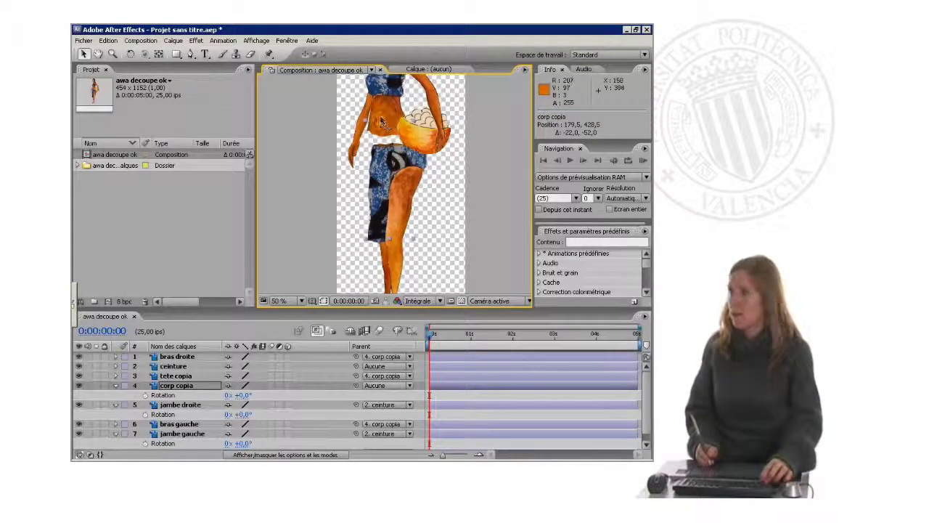
{"action": "key", "text": "ctrl+z"}
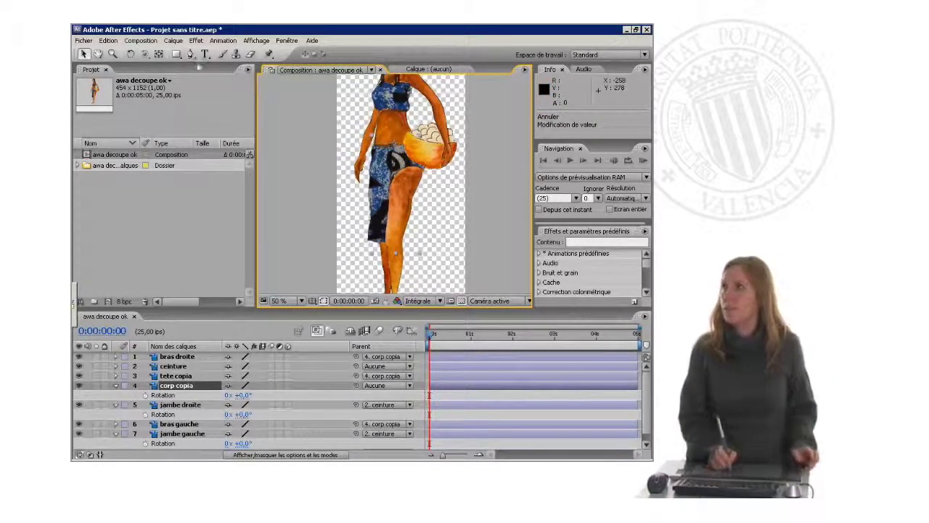
Step: Create a null object (Objet nul) in the composition
{"action": "left_click", "coordinate": [174, 41]}
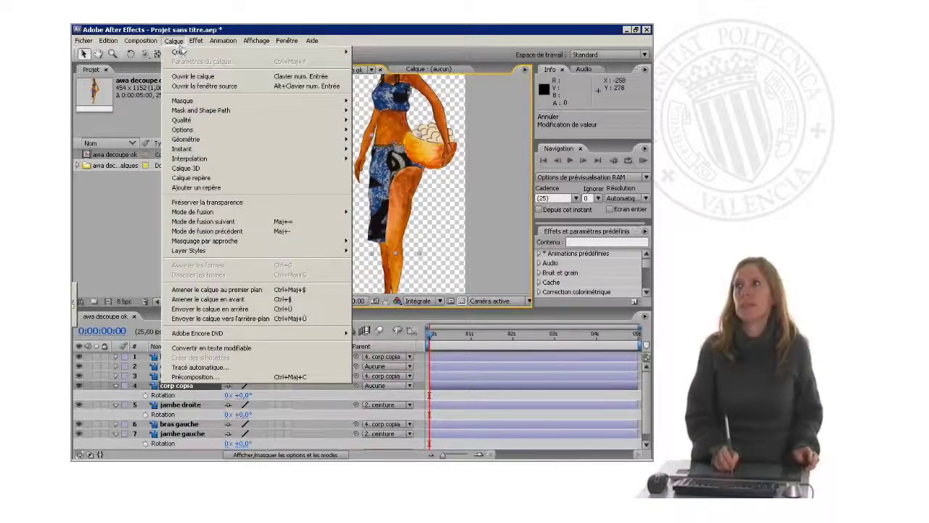
{"action": "mouse_move", "coordinate": [187, 52]}
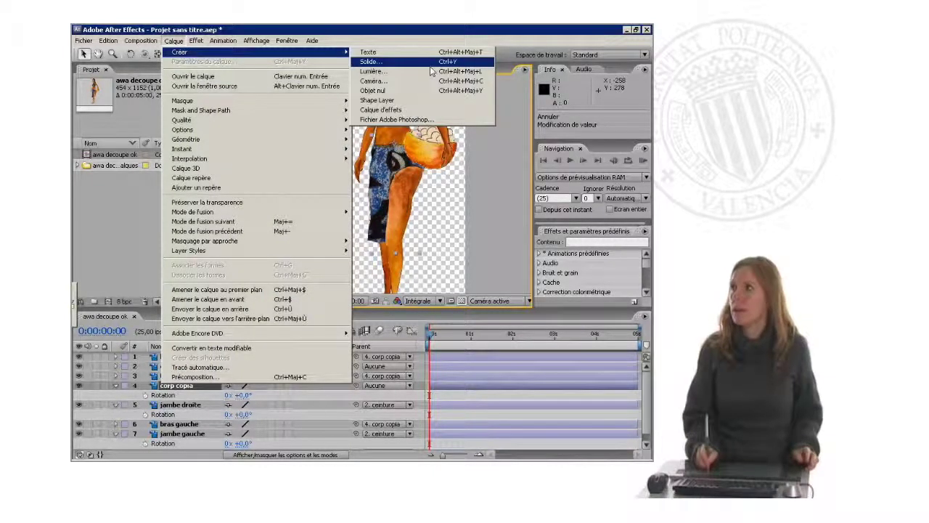
{"action": "left_click", "coordinate": [398, 93]}
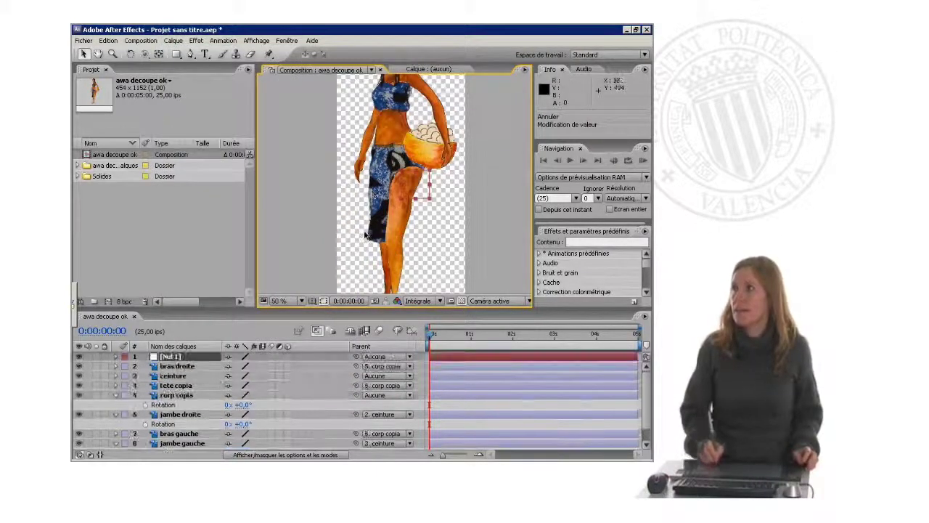
Step: Move the null object onto the character's hips, to a position of about 183, 516
{"action": "double_click", "coordinate": [420, 186]}
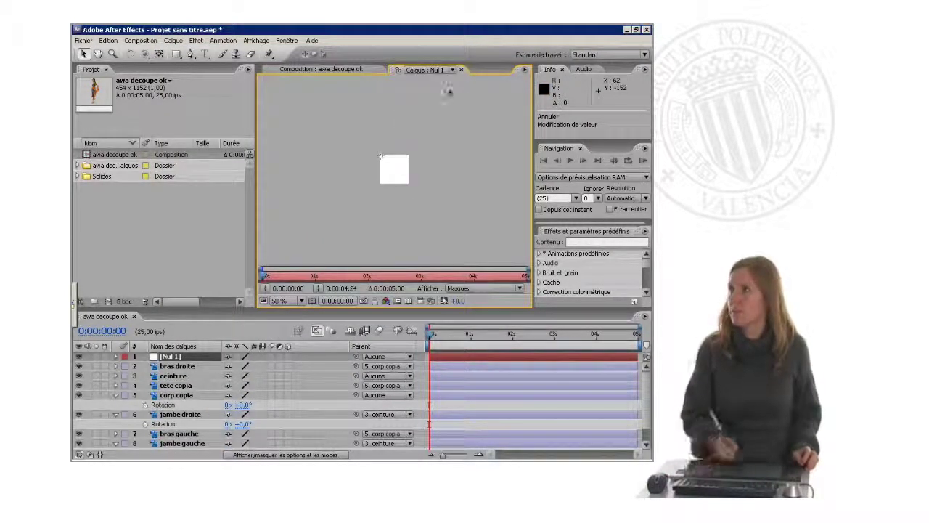
{"action": "left_click", "coordinate": [461, 69]}
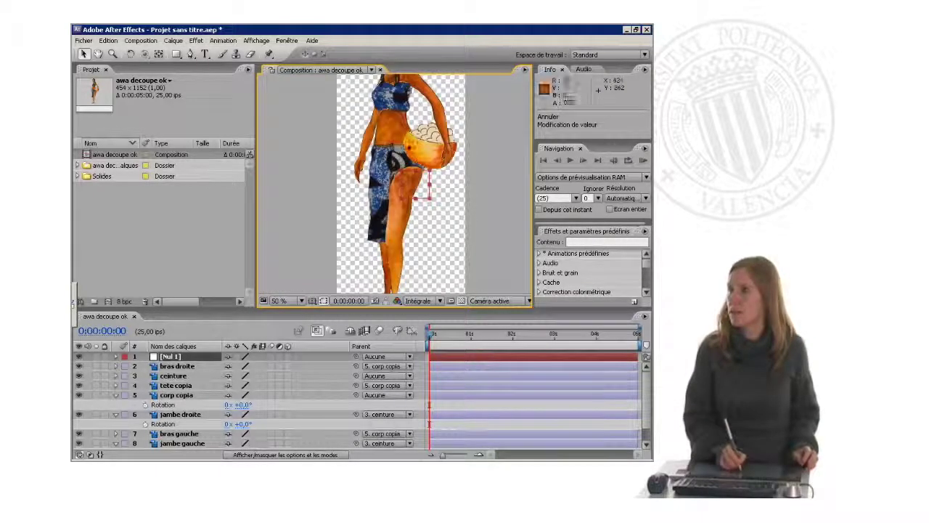
{"action": "mouse_move", "coordinate": [419, 188]}
{"action": "left_mouse_down"}
{"action": "mouse_move", "coordinate": [396, 169]}
{"action": "mouse_move", "coordinate": [410, 173]}
{"action": "left_mouse_up"}
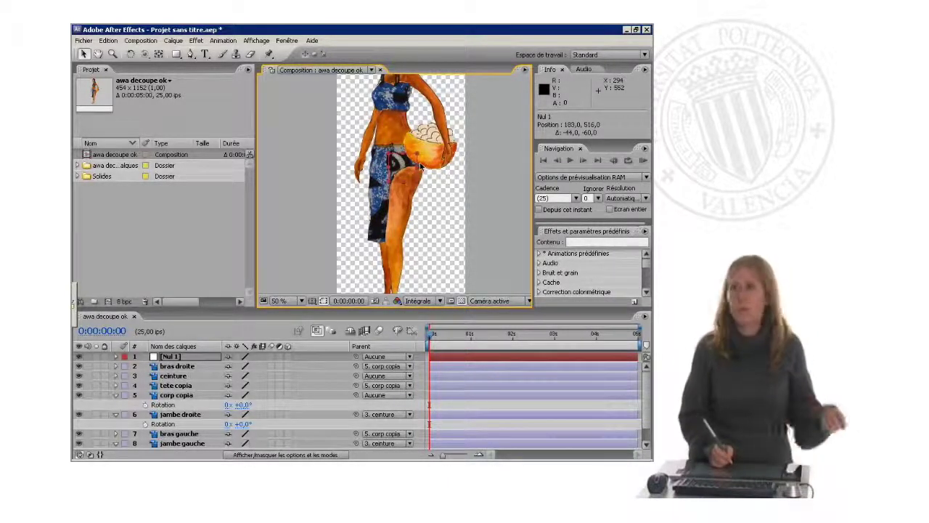
Step: Parent the ceinture and corp copia layers to the null object Nul 1
{"action": "left_click", "coordinate": [176, 358]}
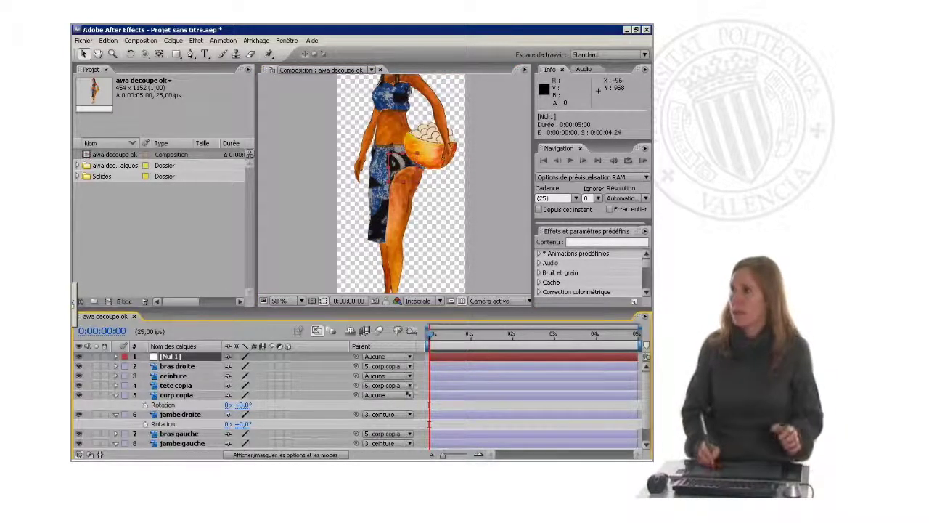
{"action": "left_click", "coordinate": [375, 209]}
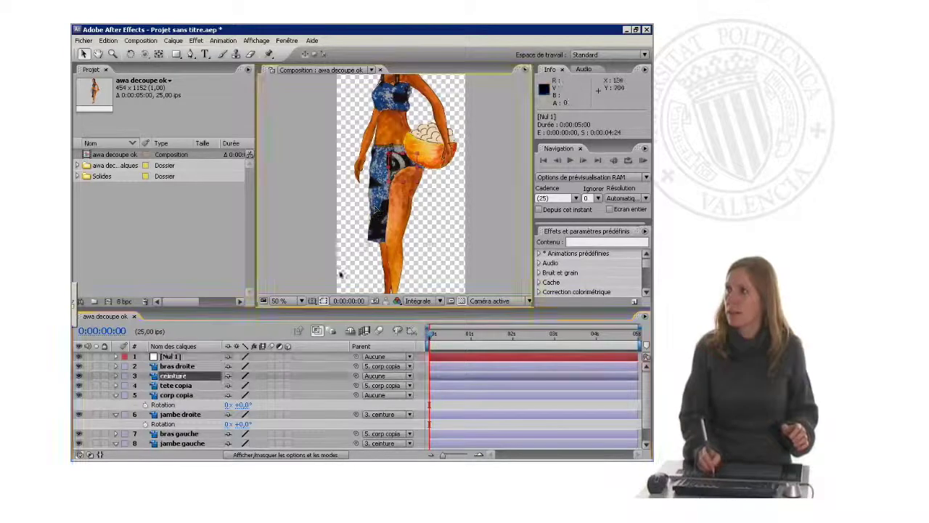
{"action": "left_click_drag", "start_coordinate": [356, 376], "coordinate": [172, 359]}
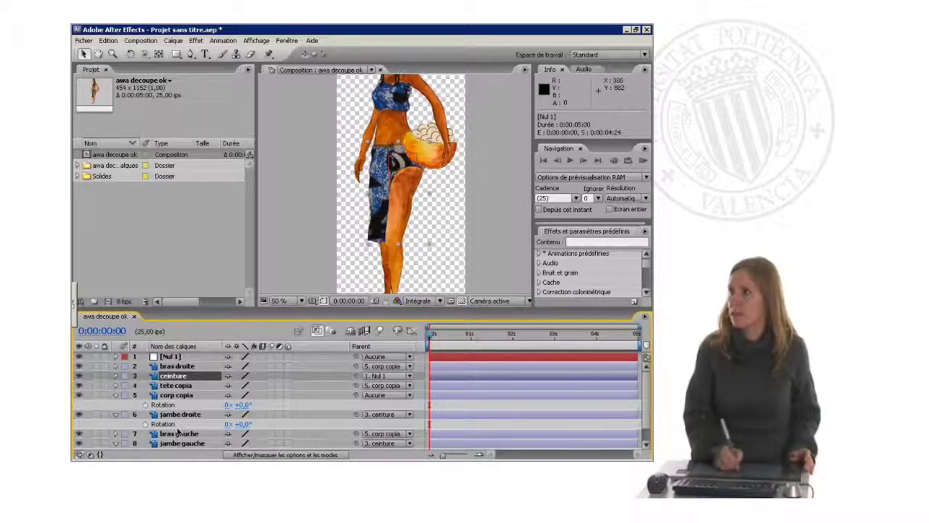
{"action": "left_click", "coordinate": [187, 396]}
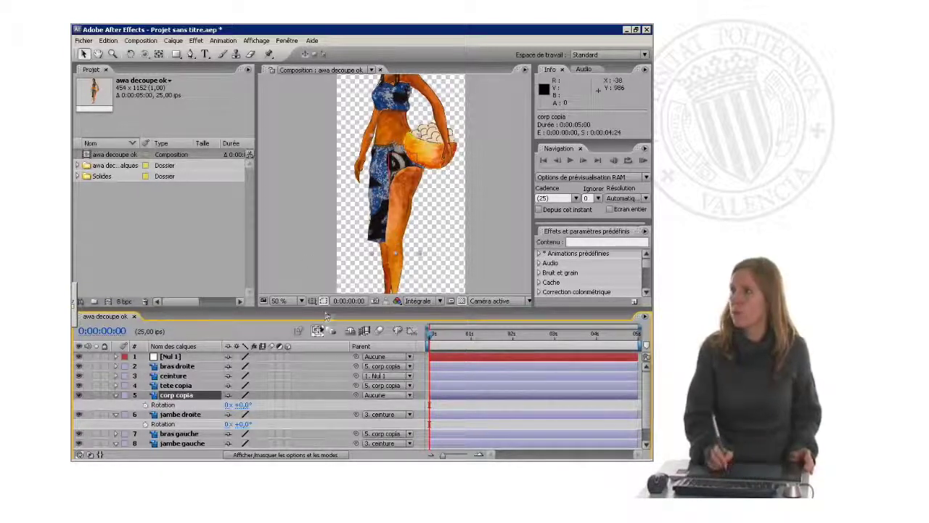
{"action": "mouse_move", "coordinate": [356, 356]}
{"action": "left_mouse_down"}
{"action": "mouse_move", "coordinate": [157, 356]}
{"action": "mouse_move", "coordinate": [356, 356]}
{"action": "left_mouse_up"}
{"action": "left_click_drag", "start_coordinate": [356, 395], "coordinate": [181, 357]}
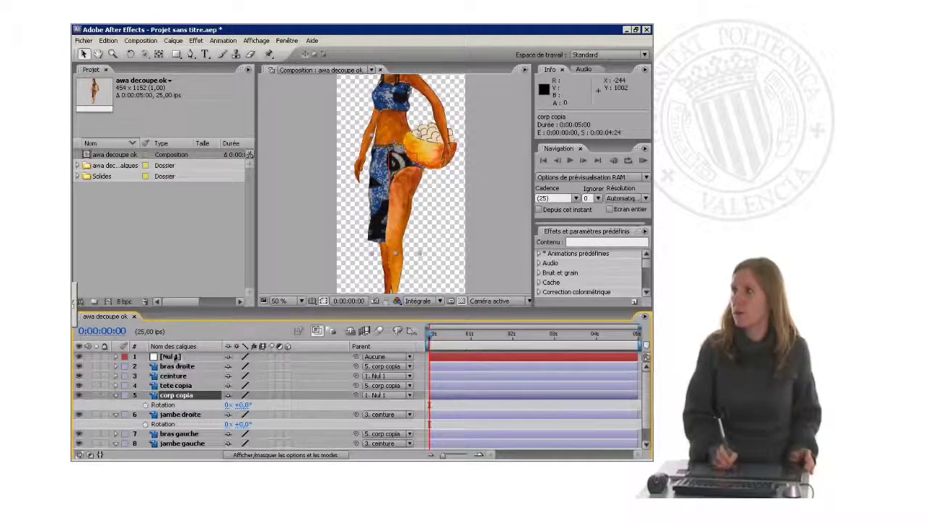
Step: Try moving the null object to shift the whole character and undo the move
{"action": "left_click", "coordinate": [178, 359]}
{"action": "left_click_drag", "start_coordinate": [408, 169], "coordinate": [417, 219]}
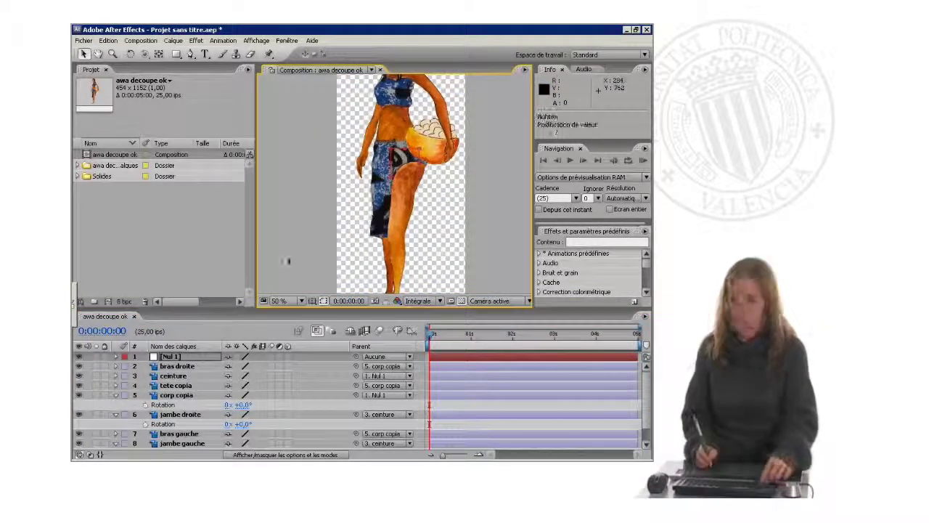
{"action": "key", "text": "ctrl+z"}
Step: Set the composition view's magnification to 25 % to show the whole character
{"action": "left_click", "coordinate": [296, 304]}
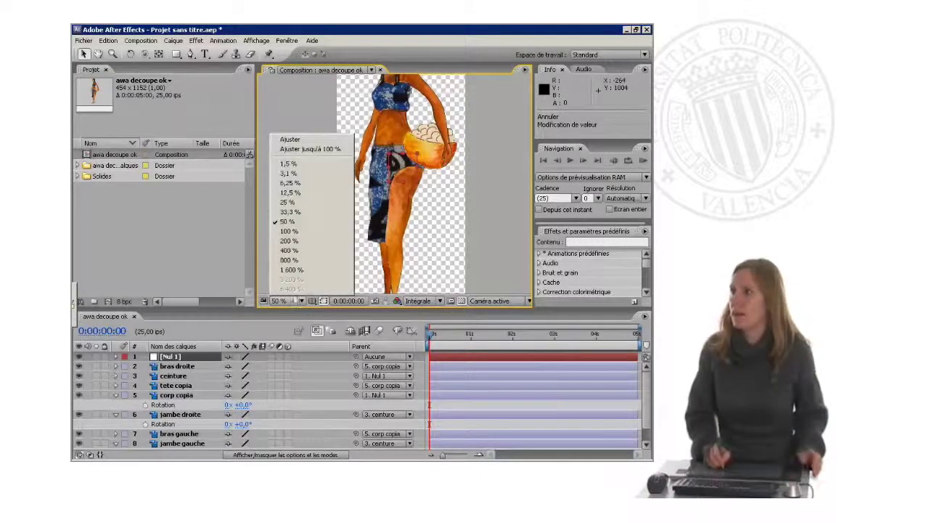
{"action": "left_click", "coordinate": [305, 203]}
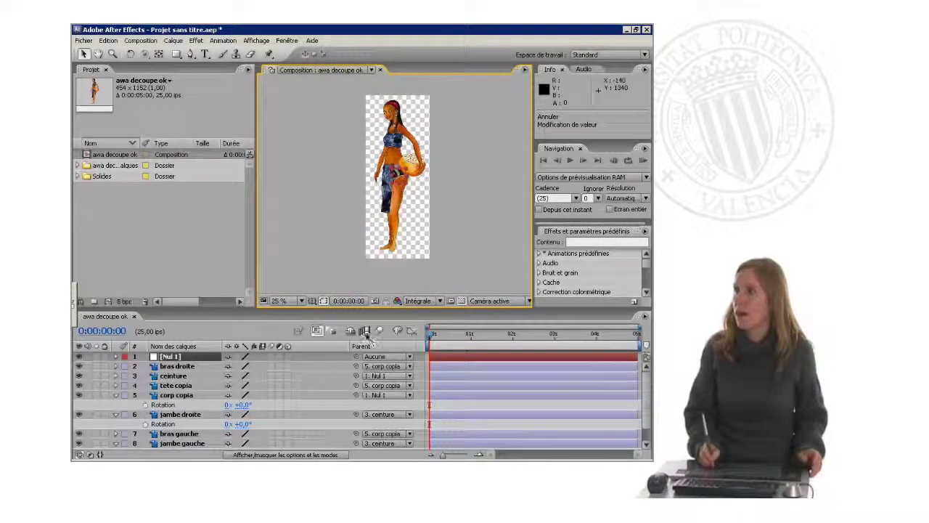
{"action": "left_click", "coordinate": [347, 320]}
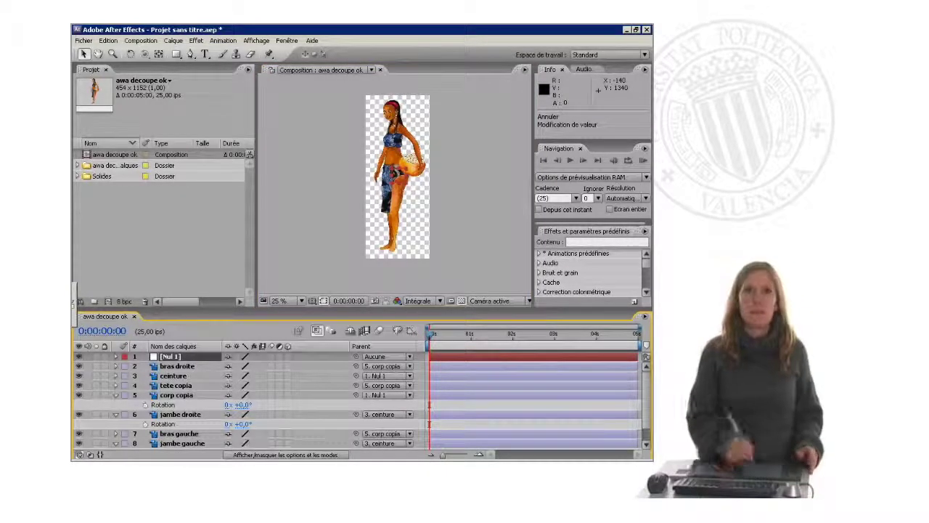